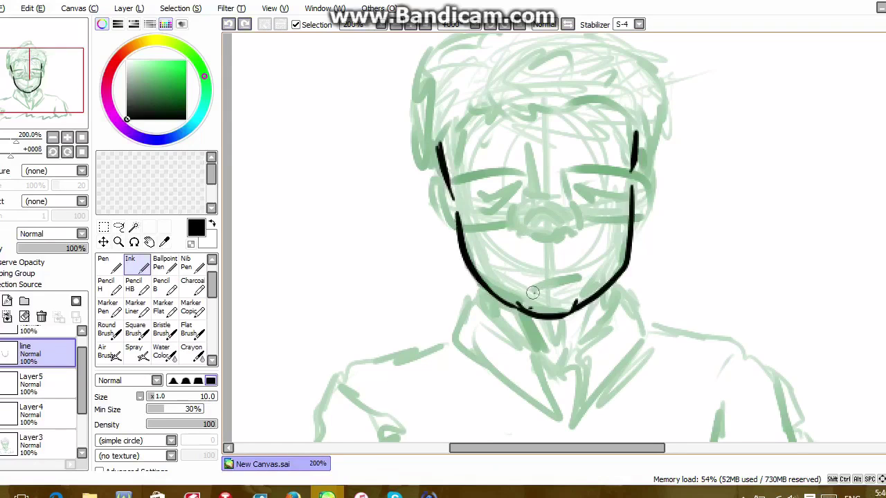
- Ink the mouth, the nose with a hatched tip and its bridge over the green sketch, and undo the trial left eyebrow
left_click_drag(527, 291, 578, 282)
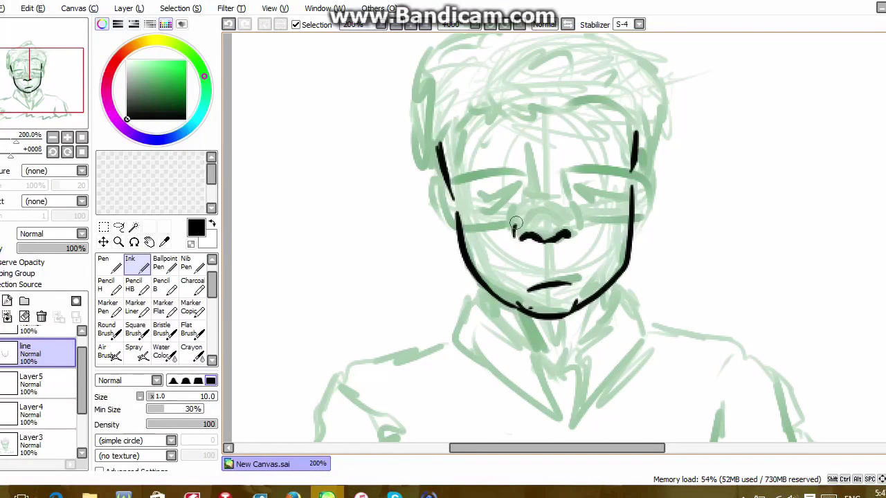
mouse_move(543, 224)
left_mouse_down()
mouse_move(551, 241)
mouse_move(564, 233)
left_mouse_up()
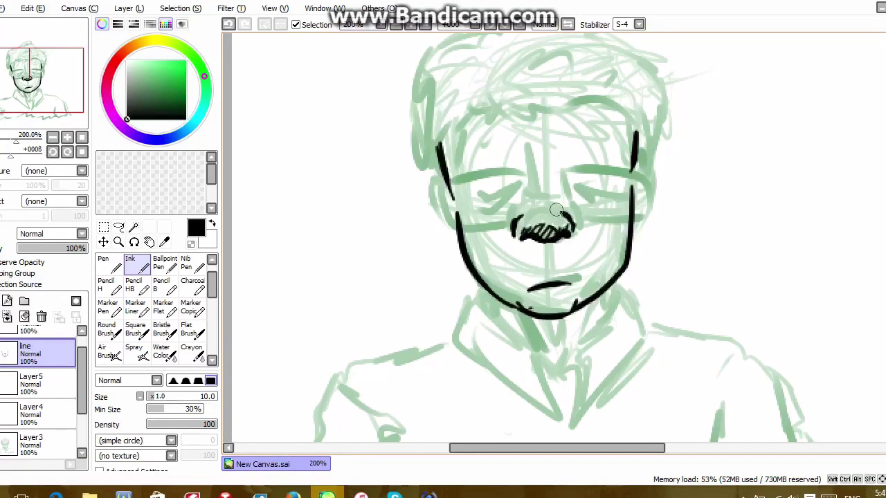
mouse_move(525, 192)
left_mouse_down()
mouse_move(512, 165)
mouse_move(471, 165)
left_mouse_up()
key("ctrl+z")
key("ctrl+z")
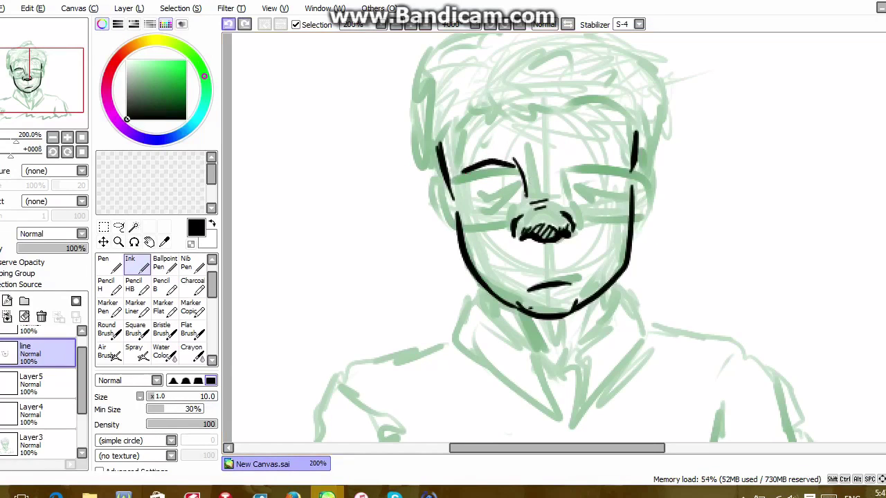
- Ink the outline of the left ear and both closed eyes with short creases beneath them
left_click_drag(443, 193, 435, 222)
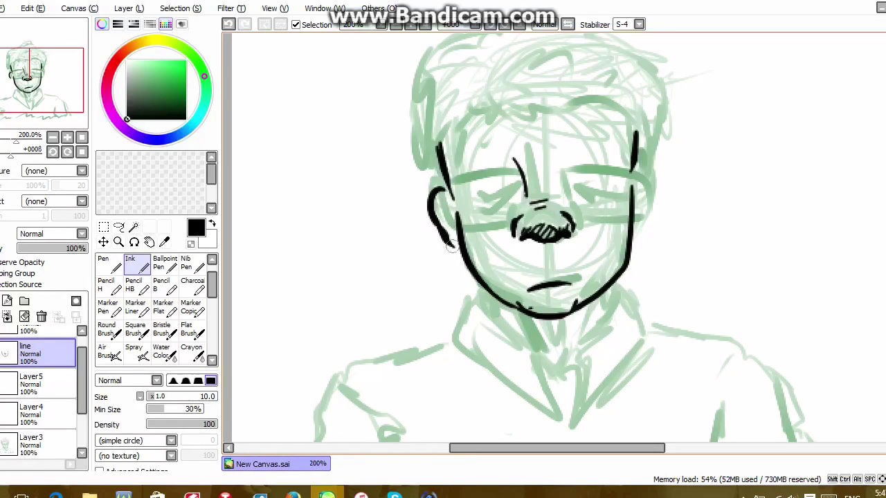
left_click_drag(510, 189, 474, 201)
left_click_drag(579, 187, 612, 198)
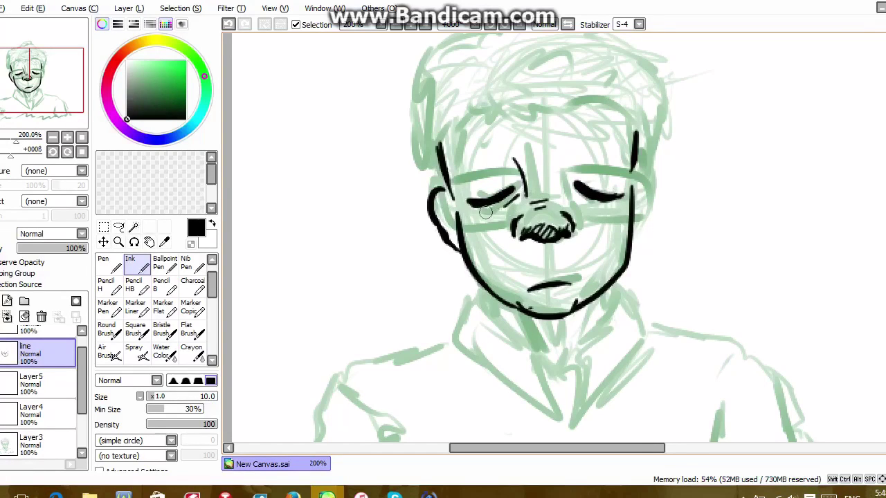
left_click_drag(575, 186, 585, 203)
- Ink thick eyebrows and rectangular glasses frames joined by a bridge over the nose
left_click_drag(568, 169, 625, 158)
left_click_drag(491, 161, 458, 169)
mouse_move(517, 178)
left_mouse_down()
mouse_move(445, 186)
mouse_move(457, 220)
mouse_move(480, 224)
mouse_move(521, 211)
mouse_move(540, 187)
left_mouse_up()
mouse_move(541, 186)
left_mouse_down()
mouse_move(565, 186)
mouse_move(571, 212)
mouse_move(609, 217)
left_mouse_up()
key("ctrl+z")
mouse_move(566, 169)
left_mouse_down()
mouse_move(635, 186)
mouse_move(619, 213)
mouse_move(591, 218)
left_mouse_up()
- Clean up stray ink around the glasses frames and the left side of the face with the hard eraser
left_click(211, 259)
left_click(191, 264)
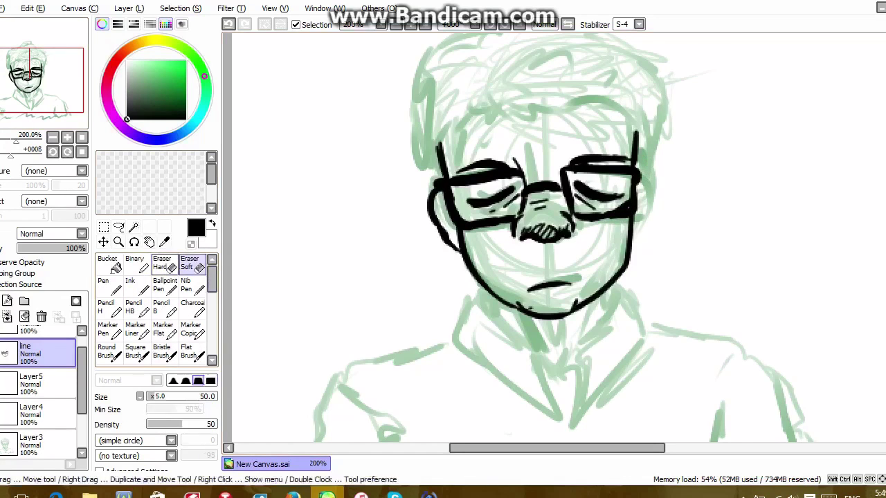
left_click(165, 264)
scroll(562, 238, "up", 3)
left_click_drag(553, 448, 585, 449)
mouse_move(557, 189)
left_mouse_down()
mouse_move(533, 198)
mouse_move(543, 186)
mouse_move(479, 199)
mouse_move(505, 174)
mouse_move(561, 171)
mouse_move(564, 196)
mouse_move(594, 143)
mouse_move(592, 189)
mouse_move(599, 107)
mouse_move(572, 101)
left_mouse_up()
left_click_drag(433, 159, 420, 87)
left_click_drag(530, 449, 472, 448)
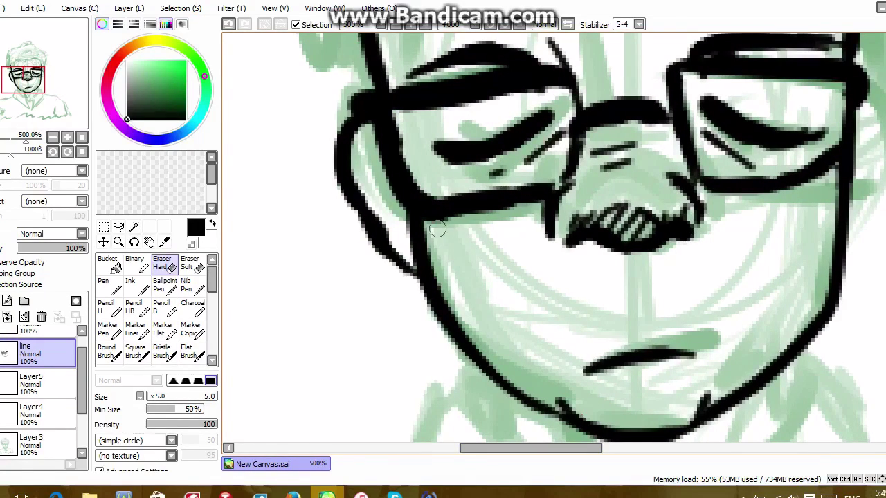
left_click_drag(382, 174, 466, 217)
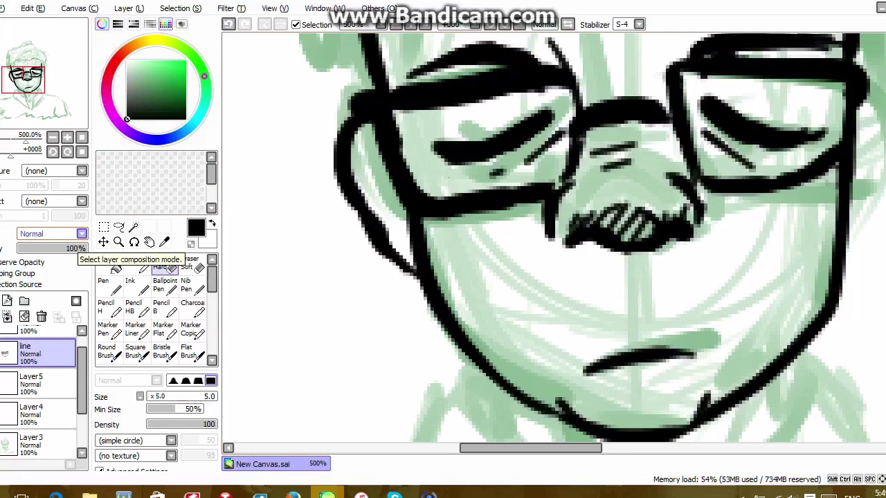
- Redraw the lower edge of the right lens in ink as a straighter line
left_click(130, 284)
scroll(572, 193, "down", 2)
mouse_move(572, 192)
left_mouse_down()
mouse_move(613, 193)
mouse_move(630, 180)
mouse_move(610, 194)
mouse_move(643, 104)
mouse_move(624, 170)
left_mouse_up()
left_click(164, 264)
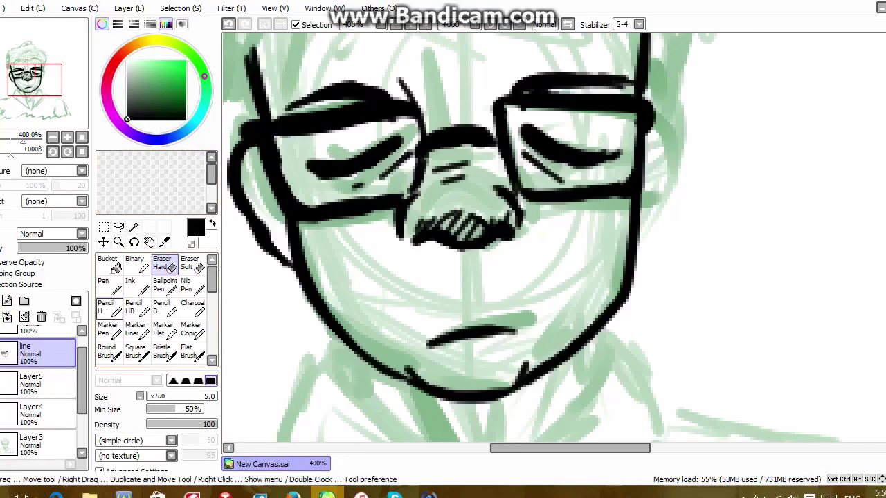
- Ink the sides of the nose, thicken the inner lens edges, and add frown marks and short creases below the glasses
left_click(136, 287)
left_click_drag(403, 212, 404, 236)
left_click_drag(418, 187, 407, 204)
mouse_move(498, 194)
left_mouse_down()
mouse_move(490, 165)
mouse_move(496, 81)
mouse_move(539, 82)
mouse_move(530, 81)
left_mouse_up()
left_click_drag(390, 81, 397, 91)
left_click_drag(501, 73, 496, 89)
left_click_drag(520, 157, 532, 173)
left_click_drag(387, 213, 375, 239)
left_click_drag(517, 206, 545, 223)
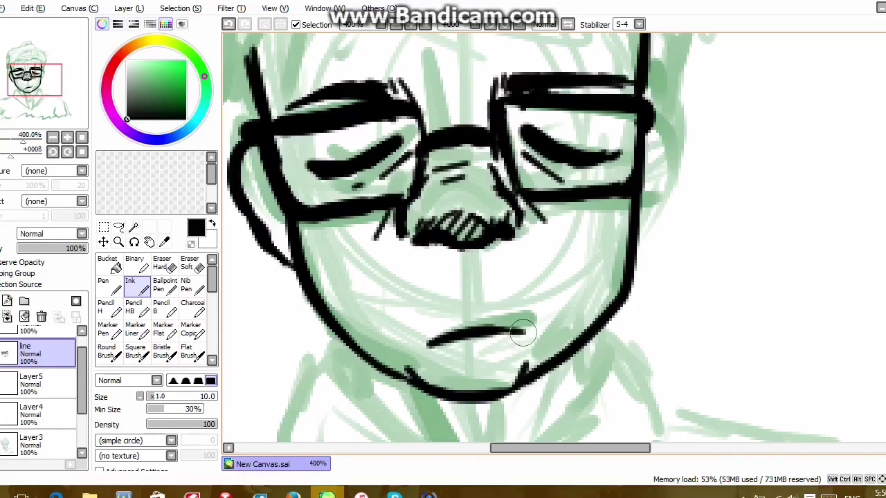
- Extend the mouth line, ink the upper lip contour, and add a frown line beside the left eyebrow
left_click_drag(440, 339, 422, 352)
left_click_drag(453, 294, 488, 300)
left_click_drag(453, 305, 438, 318)
left_click_drag(487, 299, 507, 307)
scroll(395, 142, "up", 5)
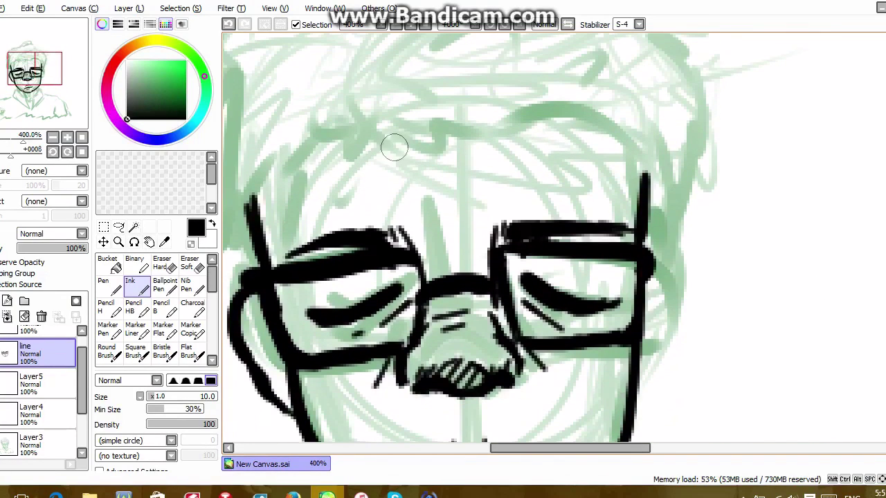
left_click_drag(413, 222, 419, 251)
- Ink the right ear, and erase and redraw the outer edge of the left ear
scroll(583, 189, "down", 3)
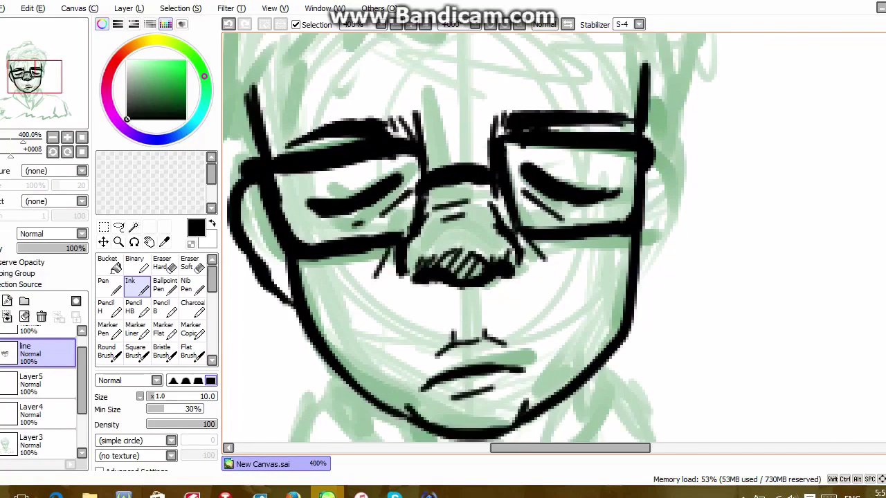
mouse_move(638, 172)
left_mouse_down()
mouse_move(673, 228)
mouse_move(651, 292)
left_mouse_up()
left_click(162, 263)
mouse_move(249, 277)
left_mouse_down()
mouse_move(266, 308)
mouse_move(238, 252)
mouse_move(285, 326)
left_mouse_up()
left_click(136, 285)
mouse_move(229, 211)
left_mouse_down()
mouse_move(250, 264)
mouse_move(303, 336)
left_mouse_up()
left_click_drag(646, 170, 659, 178)
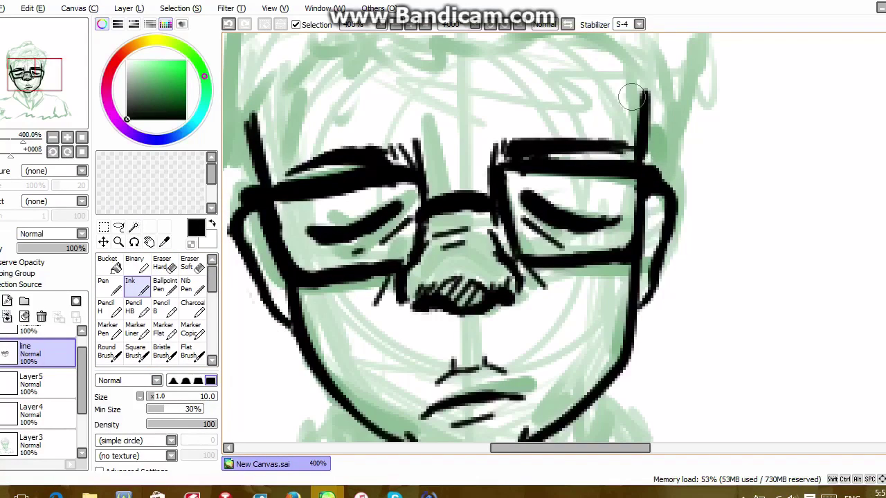
- Ink the left side of the neck and the left half of the shirt collar down to its point
left_click_drag(884, 266, 883, 308)
mouse_move(335, 180)
left_mouse_down()
mouse_move(335, 213)
mouse_move(367, 246)
left_mouse_up()
mouse_move(330, 183)
left_mouse_down()
mouse_move(268, 285)
mouse_move(256, 288)
left_mouse_up()
left_click_drag(340, 219, 484, 337)
mouse_move(276, 283)
left_mouse_down()
mouse_move(370, 352)
mouse_move(488, 353)
mouse_move(500, 384)
left_mouse_up()
left_click_drag(460, 311, 472, 339)
left_click_drag(434, 306, 459, 369)
left_click_drag(453, 394, 467, 408)
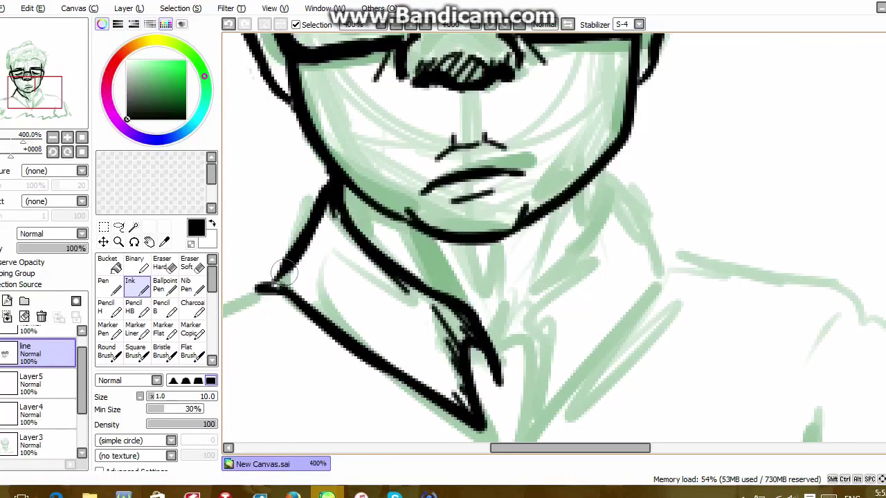
- Hatch shadows along the left collar and across the neck below the chin
left_click_drag(288, 268, 291, 281)
left_click_drag(304, 256, 317, 294)
left_click_drag(310, 250, 321, 277)
left_click_drag(315, 225, 319, 259)
left_click_drag(327, 210, 354, 267)
left_click_drag(340, 182, 380, 249)
left_click_drag(377, 204, 407, 271)
left_click_drag(416, 231, 439, 284)
left_click_drag(438, 240, 459, 295)
left_click_drag(471, 250, 484, 276)
- Ink the right inner collar edge and the collar opening below the chin
mouse_move(612, 147)
left_mouse_down()
mouse_move(609, 200)
mouse_move(554, 271)
mouse_move(503, 379)
left_mouse_up()
left_click_drag(532, 313, 529, 383)
left_click_drag(462, 317, 476, 335)
left_click_drag(529, 315, 521, 433)
- Hatch shadows on the right half of the collar and the neck beside it
mouse_move(624, 185)
left_mouse_down()
mouse_move(613, 188)
mouse_move(686, 259)
mouse_move(522, 438)
mouse_move(620, 213)
mouse_move(599, 281)
left_mouse_up()
mouse_move(550, 303)
left_mouse_down()
mouse_move(530, 340)
mouse_move(522, 415)
left_mouse_up()
left_click_drag(562, 202, 528, 285)
left_click_drag(516, 287, 490, 346)
left_click_drag(516, 323, 494, 379)
left_click_drag(613, 171, 576, 209)
left_click_drag(599, 173, 580, 198)
- Ink the left shoulder line and the outer edge of the left sleeve
scroll(742, 256, "up", 4)
scroll(612, 104, "down", 5)
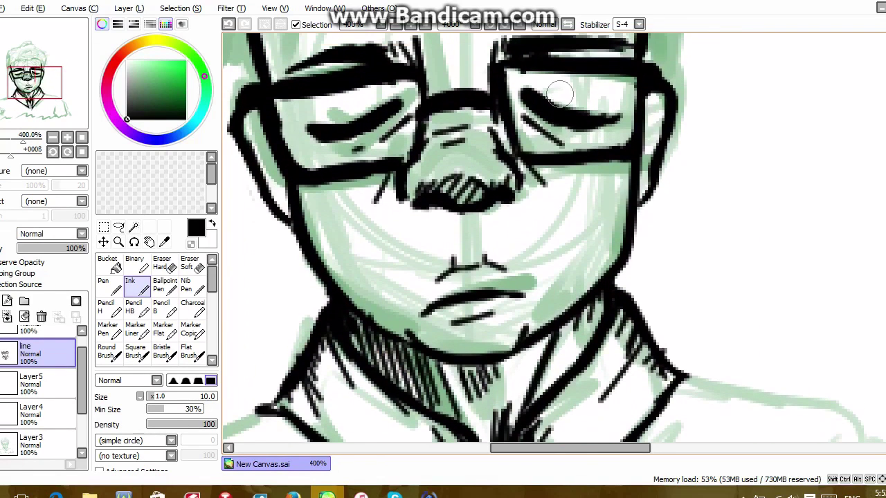
left_click(396, 25)
left_click(396, 25)
left_click(396, 25)
left_click(410, 26)
left_click(409, 27)
left_click(410, 26)
left_click_drag(885, 258, 885, 306)
left_click_drag(570, 448, 467, 448)
left_click_drag(693, 197, 623, 217)
left_click_drag(717, 175, 687, 198)
left_click_drag(629, 218, 492, 250)
left_click_drag(515, 254, 530, 272)
mouse_move(507, 253)
left_mouse_down()
mouse_move(469, 392)
mouse_move(478, 440)
mouse_move(529, 449)
left_mouse_up()
left_click_drag(885, 305, 885, 333)
left_click_drag(443, 317, 450, 355)
- Ink the right shoulder line, the outer edge of the right sleeve and its armhole seam
left_click_drag(495, 448, 633, 448)
mouse_move(509, 43)
left_mouse_down()
mouse_move(684, 95)
mouse_move(733, 228)
mouse_move(723, 328)
left_mouse_up()
left_click_drag(681, 104, 630, 183)
mouse_move(628, 209)
left_mouse_down()
mouse_move(613, 283)
mouse_move(598, 305)
left_mouse_up()
left_click_drag(600, 315, 600, 339)
- Ink the left armhole seam with broken strokes running down from the shoulder
left_click(395, 24)
left_click(395, 25)
left_click(395, 24)
left_click_drag(316, 200, 323, 208)
left_click_drag(337, 230, 349, 254)
left_click_drag(349, 259, 353, 274)
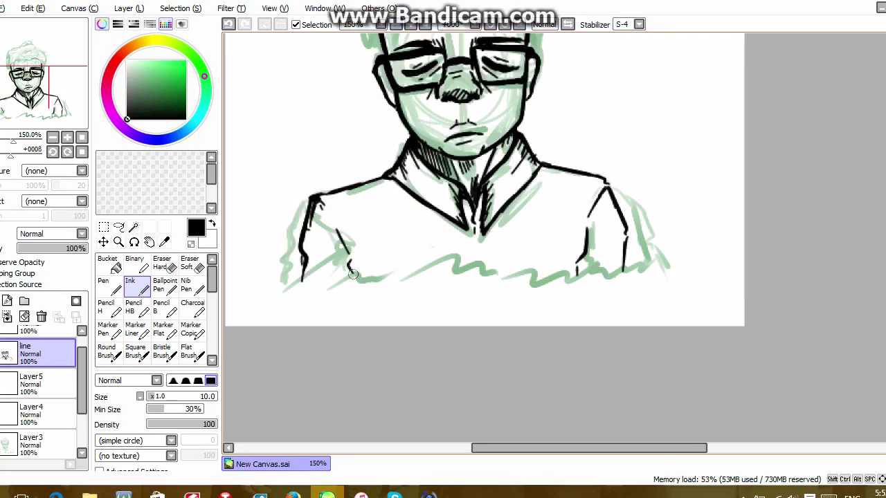
- Ink the shirt's front opening with a button, and hatch folds below the collar and on both shoulders
left_click_drag(470, 213, 473, 251)
mouse_move(353, 264)
left_mouse_down()
mouse_move(335, 193)
mouse_move(391, 231)
left_mouse_up()
left_click_drag(540, 163, 558, 205)
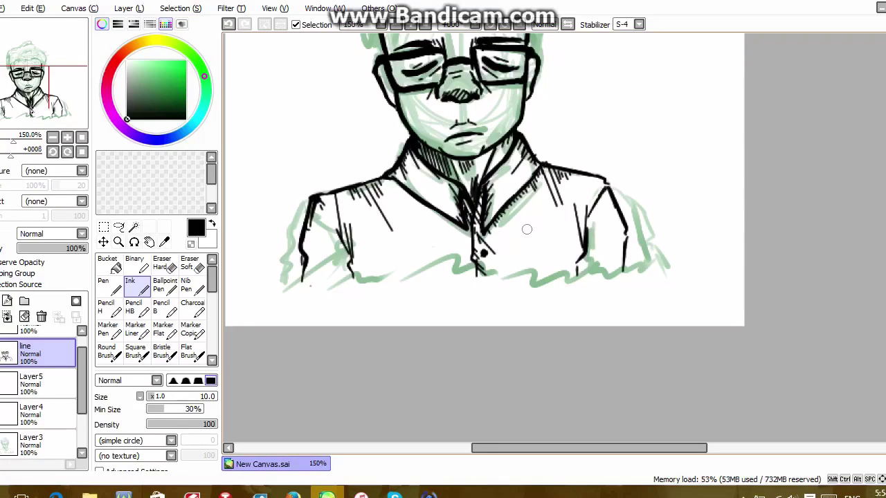
scroll(484, 236, "up", 5)
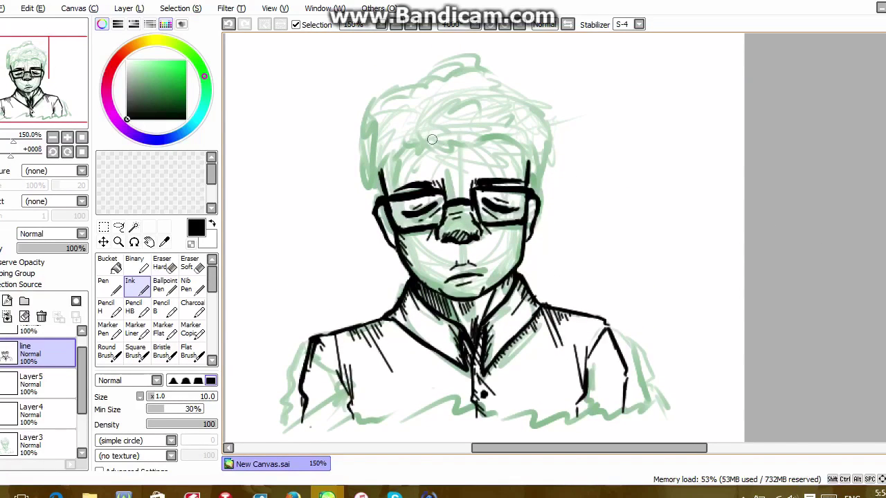
left_click_drag(397, 205, 446, 198)
left_click_drag(483, 220, 518, 200)
left_click(228, 25)
left_click(229, 24)
- Hatch diagonal shading across both lenses of the glasses
left_click_drag(398, 208, 409, 232)
left_click_drag(500, 194, 518, 207)
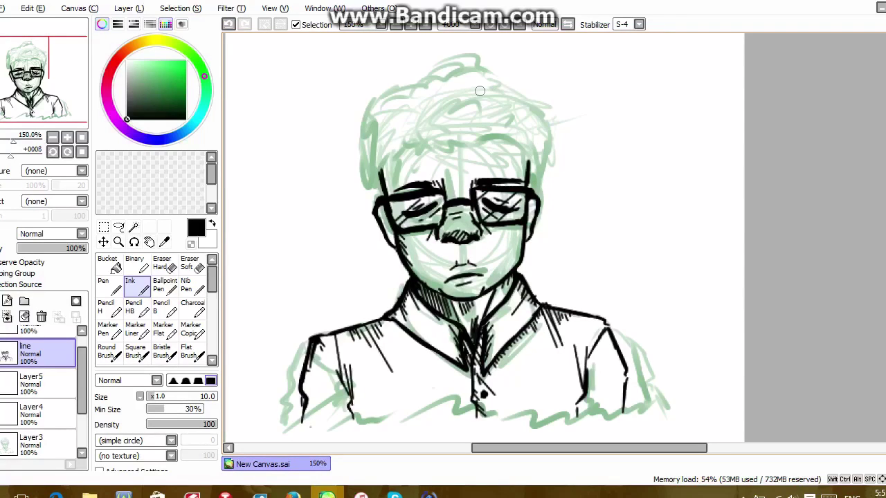
- Ink the fringe strands and the upper outline of the hair
mouse_move(420, 146)
left_mouse_down()
mouse_move(496, 133)
mouse_move(527, 166)
mouse_move(468, 124)
mouse_move(485, 112)
left_mouse_up()
left_click_drag(475, 137, 501, 123)
left_click_drag(404, 143, 381, 188)
mouse_move(389, 102)
left_mouse_down()
mouse_move(361, 173)
mouse_move(441, 82)
left_mouse_up()
mouse_move(429, 92)
left_mouse_down()
mouse_move(497, 75)
mouse_move(505, 112)
left_mouse_up()
- Fill the left side of the hair with dense ink strokes down to the temple
mouse_move(373, 157)
left_mouse_down()
mouse_move(411, 115)
mouse_move(382, 137)
left_mouse_up()
left_click_drag(408, 106, 385, 149)
left_click_drag(454, 104, 408, 143)
mouse_move(440, 84)
left_mouse_down()
mouse_move(377, 130)
mouse_move(367, 159)
left_mouse_up()
left_click_drag(395, 115, 375, 177)
left_click_drag(394, 137, 383, 191)
left_click_drag(392, 148, 365, 195)
left_click_drag(360, 149, 369, 117)
- Rename the line art layer as ???
key("Return")
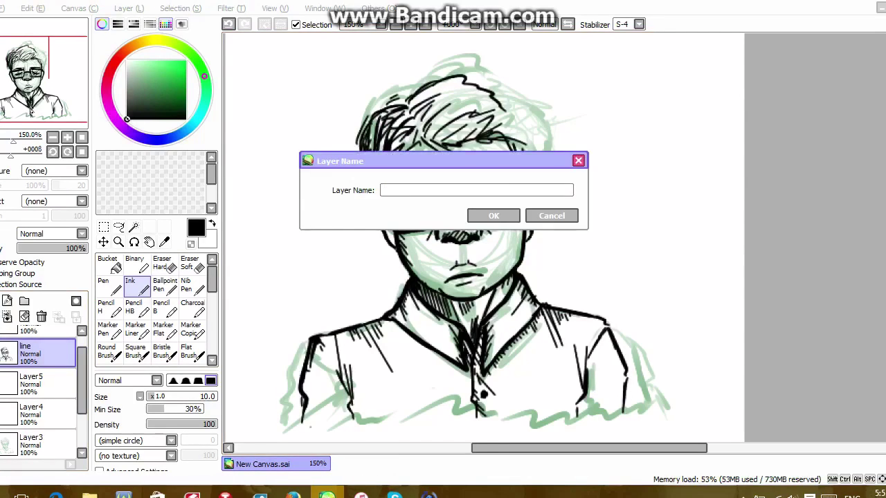
type("???")
key("Return")
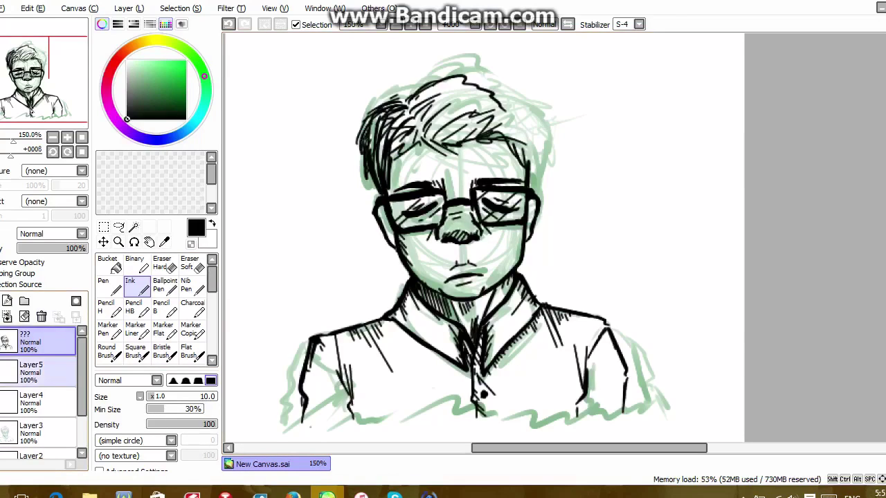
- Delete Layer5 and the green sketch layer, Layer3
left_click(41, 372)
left_click(42, 317)
left_click(42, 403)
left_click(41, 317)
- Darken the left side and crown of the hair with more strokes, and ink the hair at the right temple
left_click_drag(419, 130, 381, 173)
left_click_drag(396, 115, 368, 151)
left_click_drag(426, 104, 406, 128)
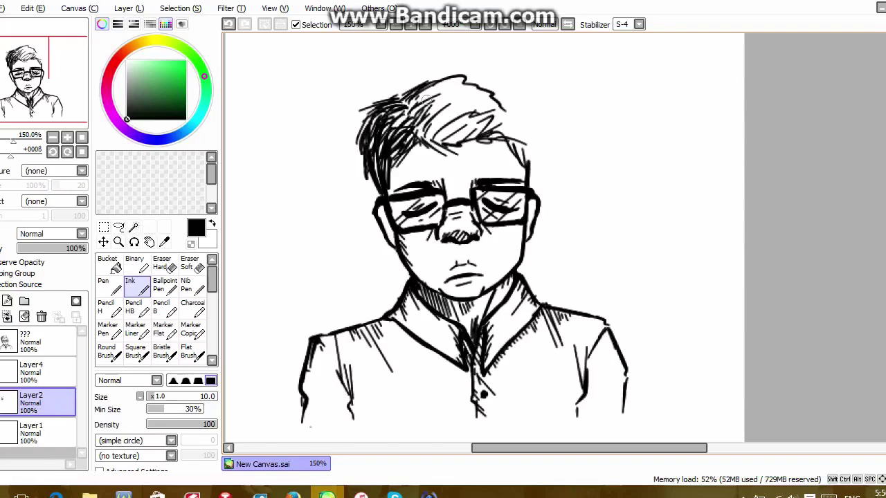
left_click_drag(444, 83, 408, 113)
left_click_drag(475, 78, 419, 94)
left_click_drag(497, 138, 523, 170)
mouse_move(520, 145)
left_mouse_down()
mouse_move(536, 183)
mouse_move(539, 166)
left_mouse_up()
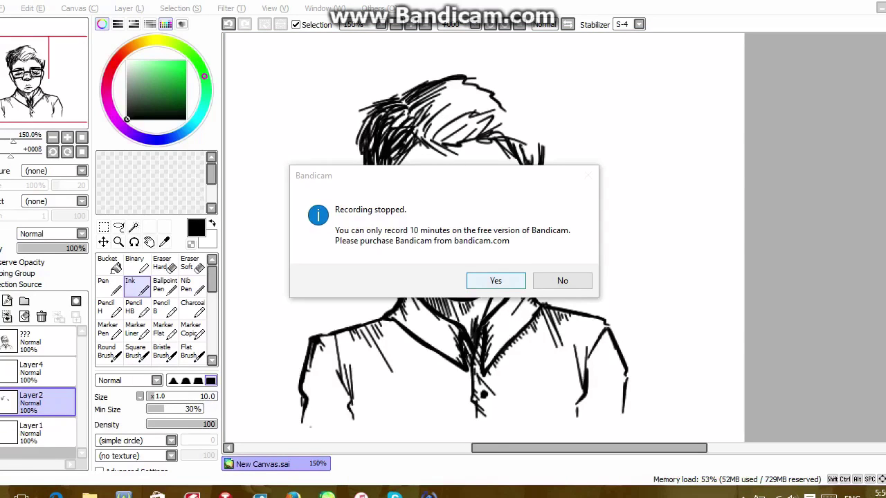
left_click(562, 281)
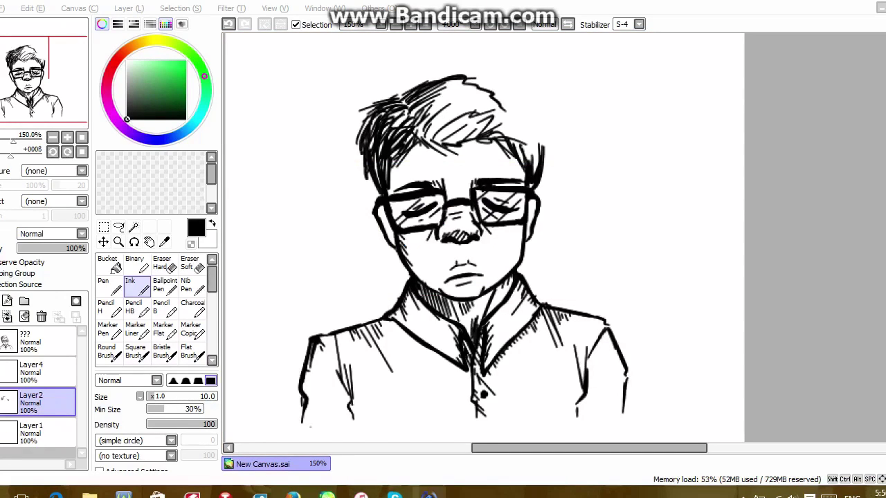
left_click(512, 116)
left_click_drag(506, 100, 542, 125)
mouse_move(469, 81)
left_mouse_down()
mouse_move(524, 108)
mouse_move(540, 160)
left_mouse_up()
left_click(228, 24)
left_click(228, 24)
left_click(229, 24)
left_click(229, 24)
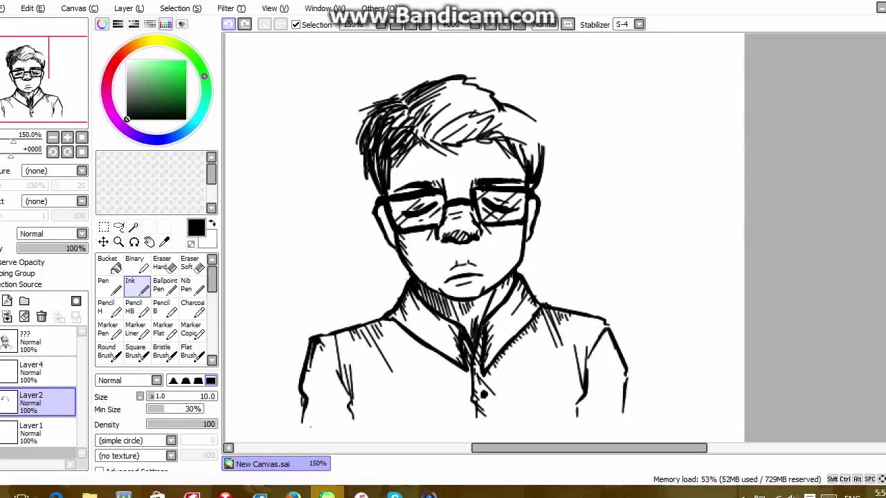
key("ctrl+z")
key("e")
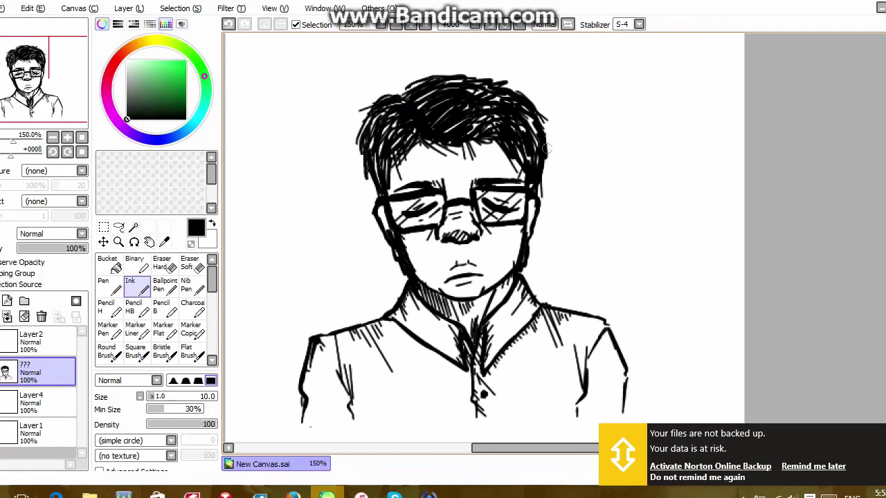
- Trim the excess shading beside the jawline with the hard eraser, and undo the erasing at the right jaw
key("e")
scroll(429, 235, "up", 2)
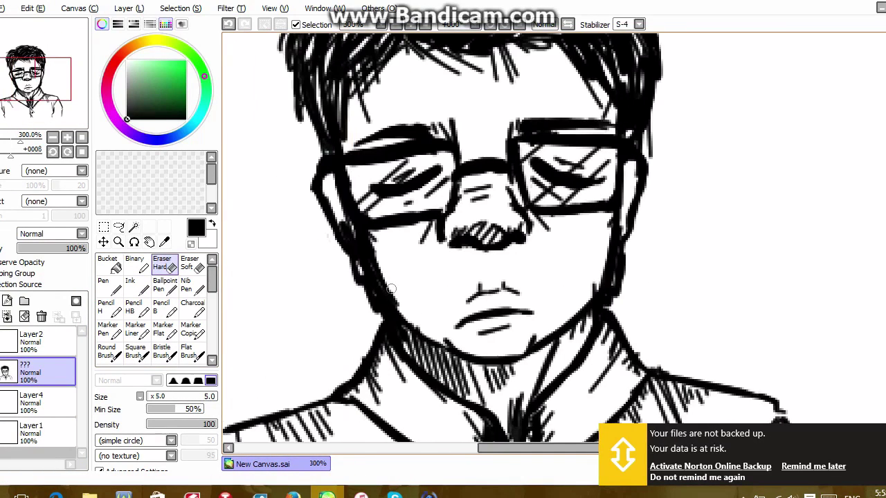
left_click_drag(608, 287, 611, 269)
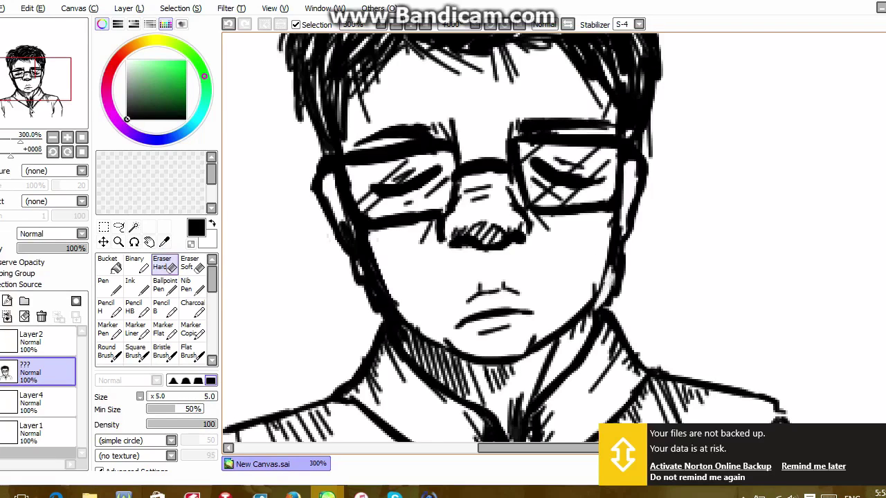
key("ctrl+z")
key("ctrl+z")
key("ctrl+z")
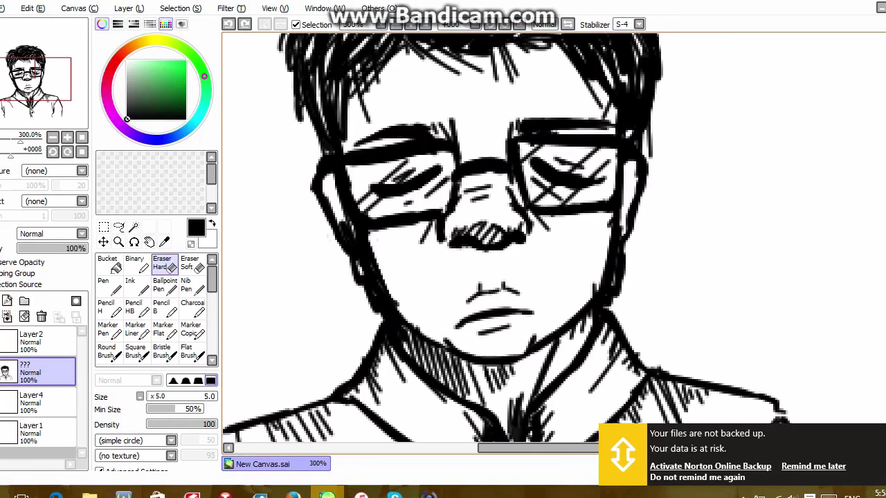
- Erase both shoulder lines and the lower shirt strokes with the hard eraser, and set the eraser size to 10
scroll(560, 236, "down", 3)
left_click(153, 396)
left_click_drag(634, 305, 653, 349)
left_click_drag(415, 346, 488, 305)
scroll(554, 237, "down", 1)
scroll(554, 237, "up", 1)
left_click(148, 396)
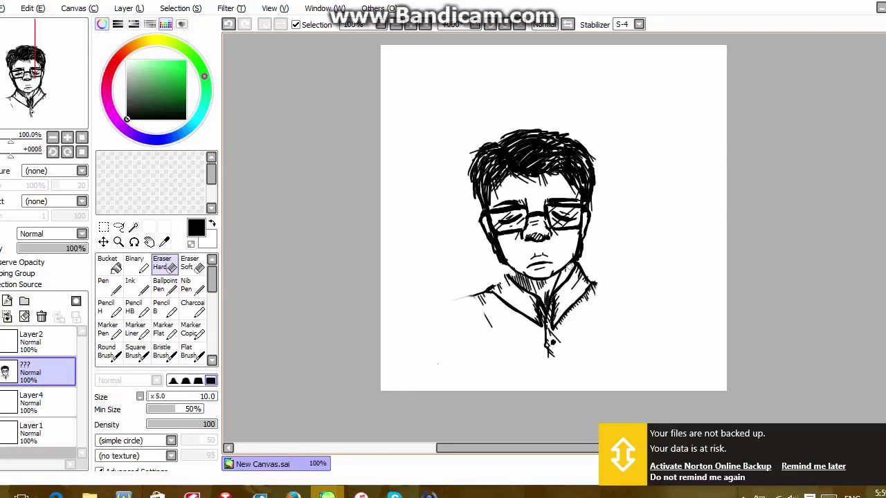
- Re-ink the left and right collar edges with the Ink tool and add short hatching beside the neck
left_click(129, 284)
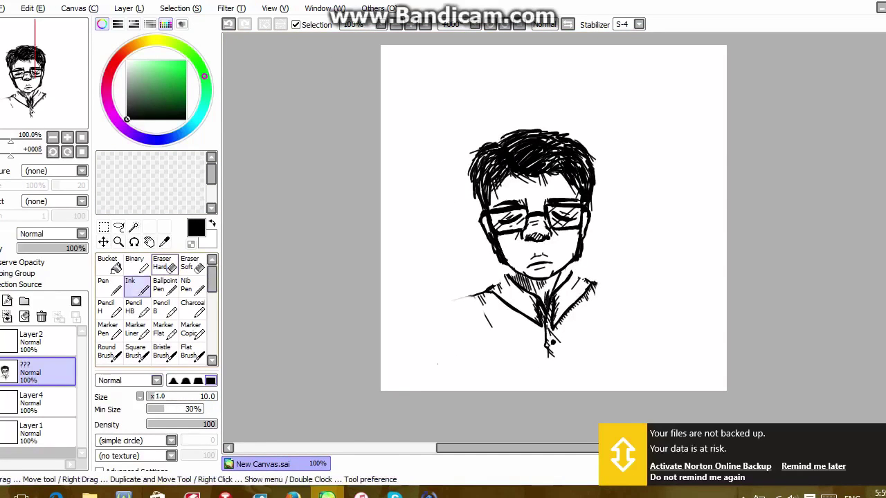
scroll(422, 45, "up", 3)
left_click_drag(530, 448, 501, 448)
left_click_drag(513, 328, 515, 349)
left_click_drag(519, 333, 527, 368)
mouse_move(534, 344)
left_mouse_down()
mouse_move(536, 368)
mouse_move(554, 361)
mouse_move(426, 395)
left_mouse_up()
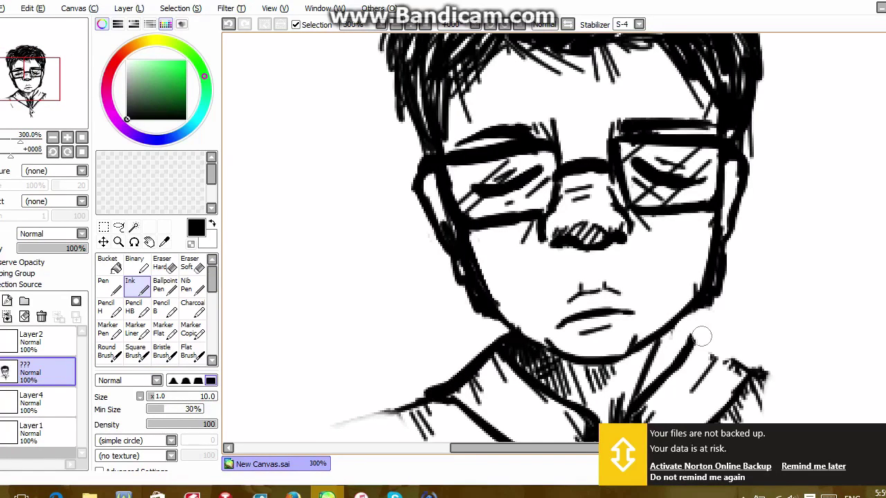
mouse_move(693, 318)
left_mouse_down()
mouse_move(698, 340)
mouse_move(740, 363)
mouse_move(725, 348)
left_mouse_up()
left_click_drag(684, 310, 661, 350)
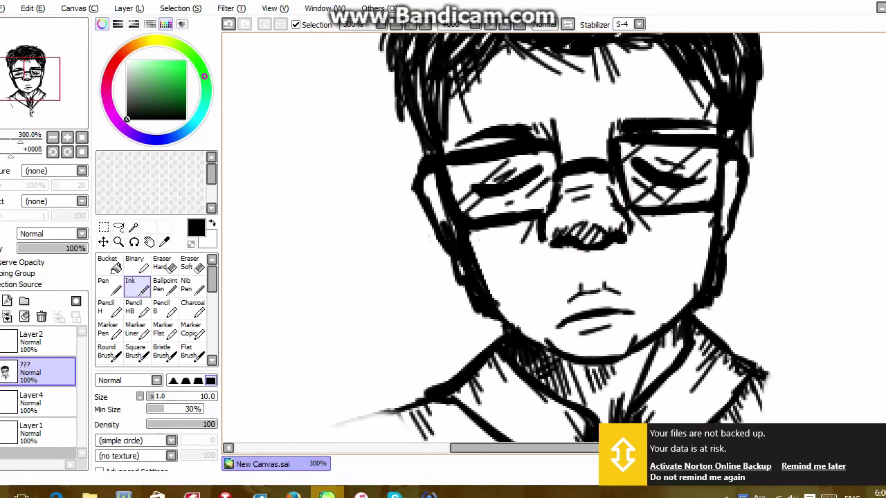
scroll(581, 206, "down", 2)
left_click(396, 24)
left_click(411, 24)
left_click(228, 24)
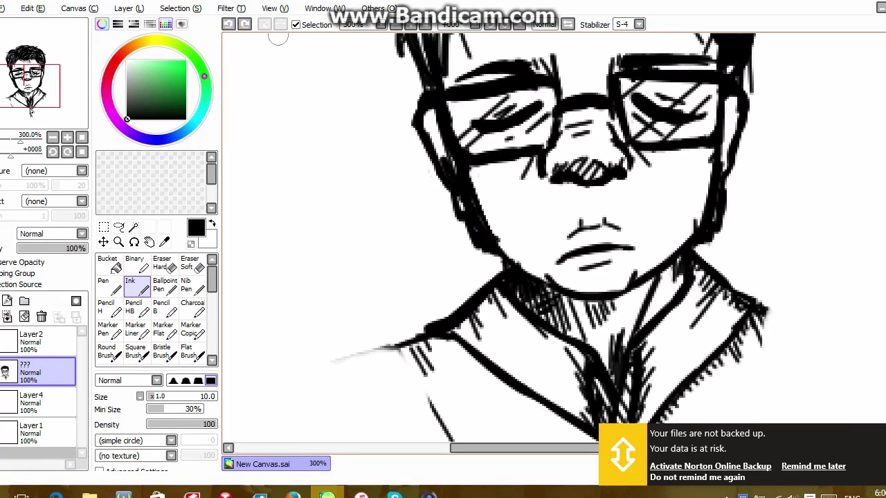
left_click(127, 61)
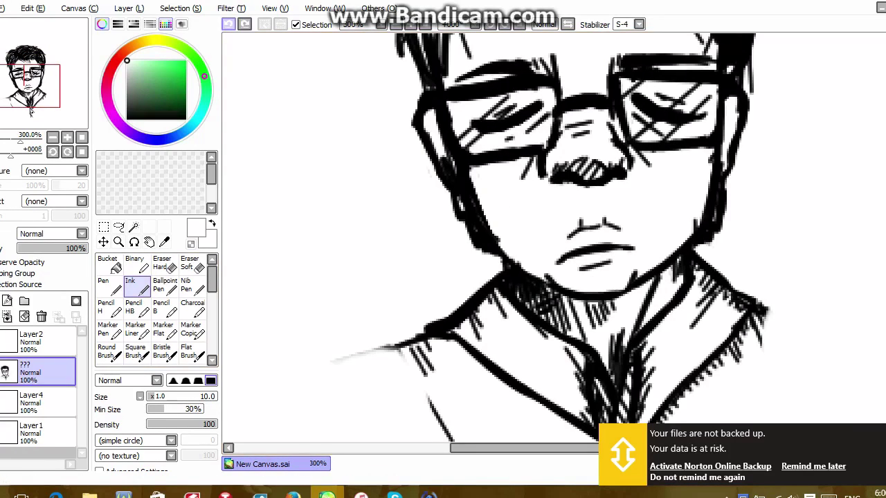
left_click(573, 251)
double_click(137, 286)
left_click(601, 271)
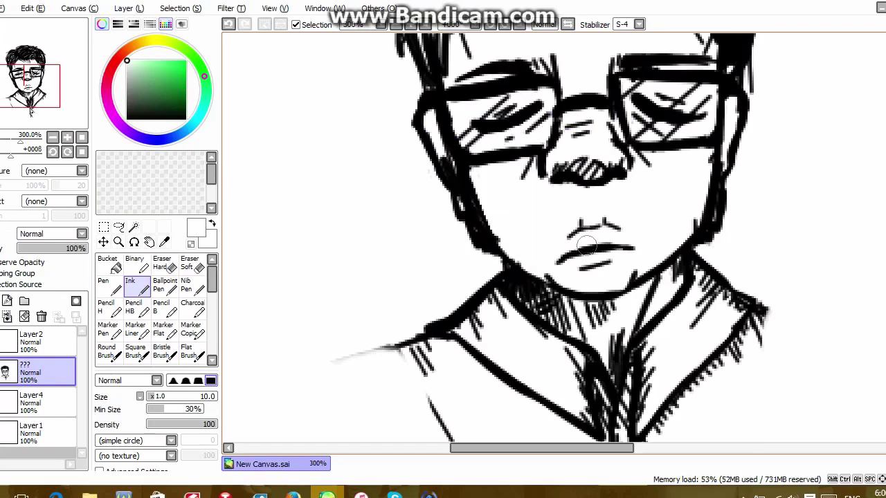
left_click(228, 24)
- Switch the ink back to black, touch up the mouth, and outline the left shoulder and sleeve
left_click(126, 119)
left_click(575, 250)
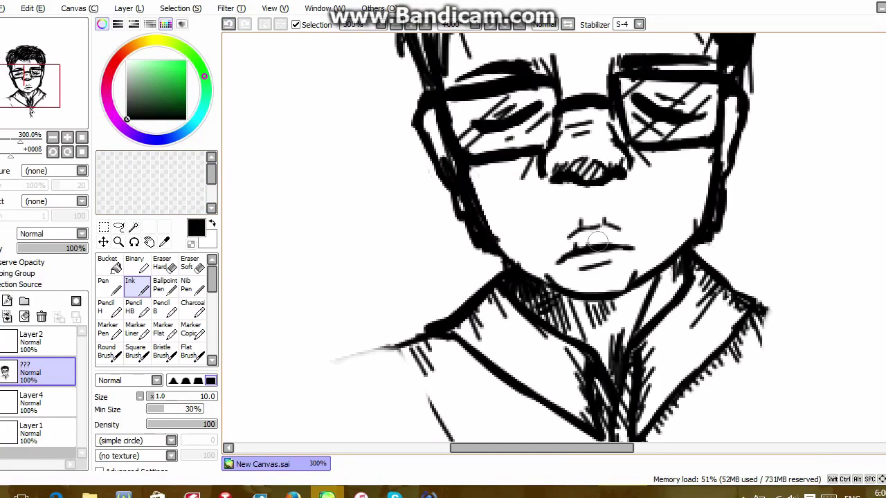
mouse_move(884, 240)
left_mouse_down()
mouse_move(885, 346)
mouse_move(885, 274)
left_mouse_up()
left_click_drag(397, 216, 270, 274)
mouse_move(272, 268)
left_mouse_down()
mouse_move(297, 322)
mouse_move(262, 291)
left_mouse_up()
left_click_drag(272, 274, 416, 429)
left_click_drag(343, 382, 406, 420)
- Outline the right shoulder and sleeve, and close the bottom of the bust with a curved edge
left_click_drag(498, 448, 551, 448)
left_click(395, 24)
left_click(395, 24)
left_click_drag(564, 209, 608, 234)
mouse_move(565, 208)
left_mouse_down()
mouse_move(636, 249)
mouse_move(609, 286)
left_mouse_up()
left_click_drag(639, 254, 588, 322)
left_click_drag(621, 292, 544, 352)
mouse_move(374, 321)
left_mouse_down()
mouse_move(417, 345)
mouse_move(553, 349)
left_mouse_up()
left_click_drag(422, 336, 477, 353)
left_click_drag(339, 248, 321, 258)
left_click_drag(346, 273, 361, 310)
left_click_drag(598, 265, 586, 319)
left_click_drag(365, 268, 374, 320)
left_click_drag(385, 281, 397, 331)
left_click_drag(377, 275, 387, 325)
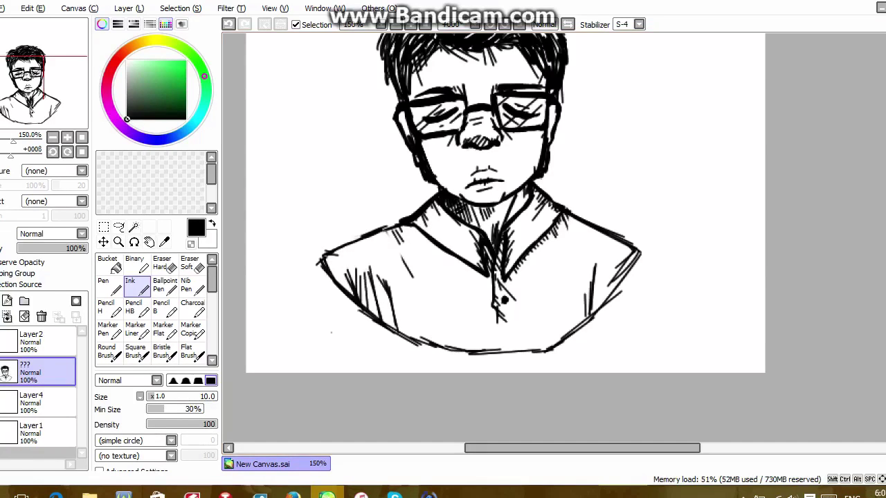
key("ctrl+z")
key("ctrl+z")
key("ctrl+z")
key("ctrl+z")
key("ctrl+z")
key("ctrl+z")
- Hatch fold lines converging at the lower edge of the left and right sleeves
left_click_drag(376, 279, 389, 325)
left_click_drag(391, 296, 387, 325)
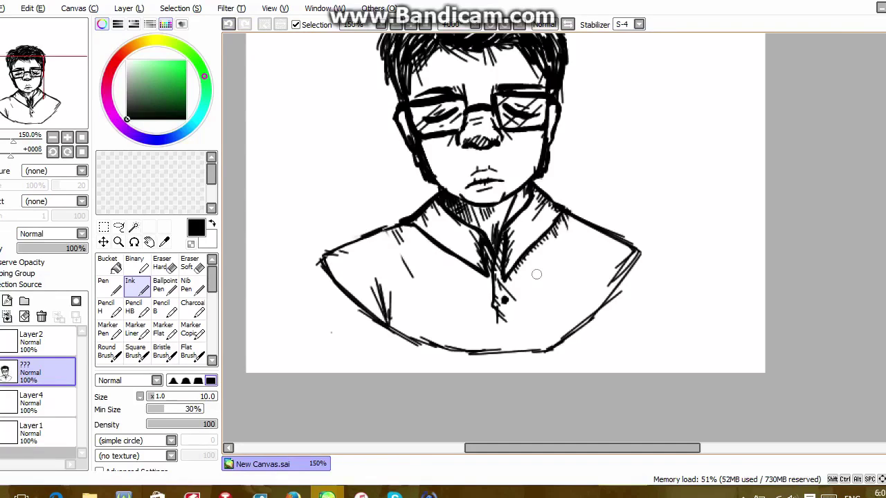
left_click_drag(590, 271, 587, 316)
left_click_drag(582, 292, 587, 315)
left_click_drag(603, 269, 590, 315)
- Extend the shirt placket to the hem with a second button, and hatch the sleeves, right shoulder and left collar edge
left_click_drag(497, 311, 496, 348)
left_click_drag(505, 339, 510, 338)
left_click_drag(388, 294, 398, 342)
left_click_drag(372, 272, 389, 325)
left_click_drag(559, 278, 587, 321)
left_click_drag(580, 227, 601, 237)
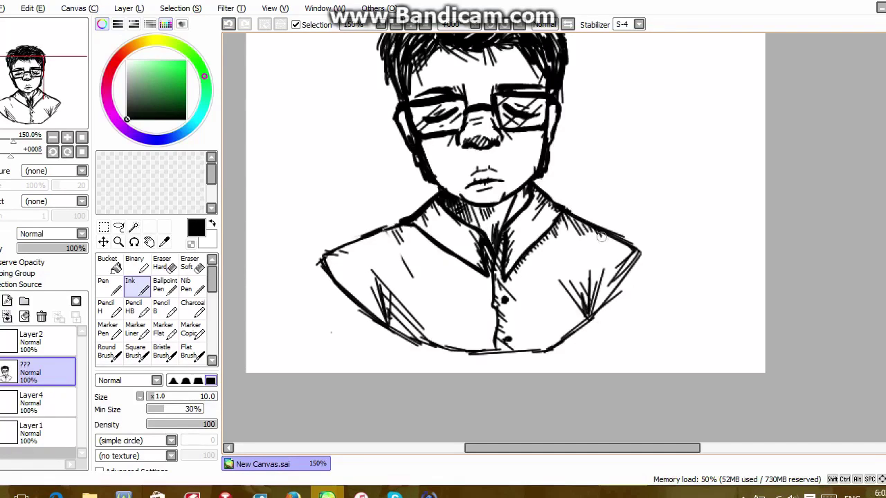
left_click_drag(420, 233, 473, 274)
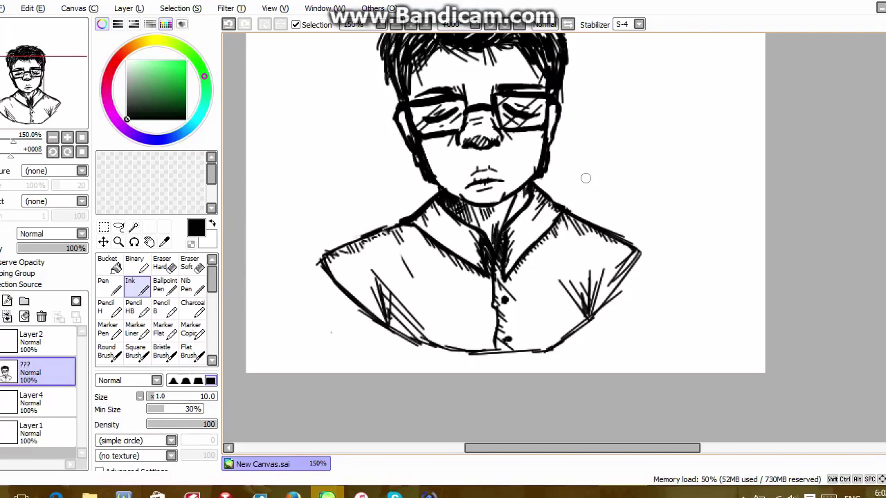
- Erase the small strokes above and below the mouth line with the hard eraser at size 5
scroll(415, 101, "up", 3)
left_click_drag(540, 448, 504, 448)
mouse_move(885, 309)
left_mouse_down()
mouse_move(885, 252)
mouse_move(885, 289)
left_mouse_up()
left_click(165, 265)
scroll(402, 155, "up", 1)
key("[")
key("[")
key("[")
key("[")
key("[")
mouse_move(446, 239)
left_mouse_down()
mouse_move(497, 227)
mouse_move(490, 210)
left_mouse_up()
mouse_move(423, 176)
left_mouse_down()
mouse_move(447, 150)
mouse_move(418, 191)
mouse_move(499, 175)
mouse_move(445, 192)
mouse_move(508, 147)
left_mouse_up()
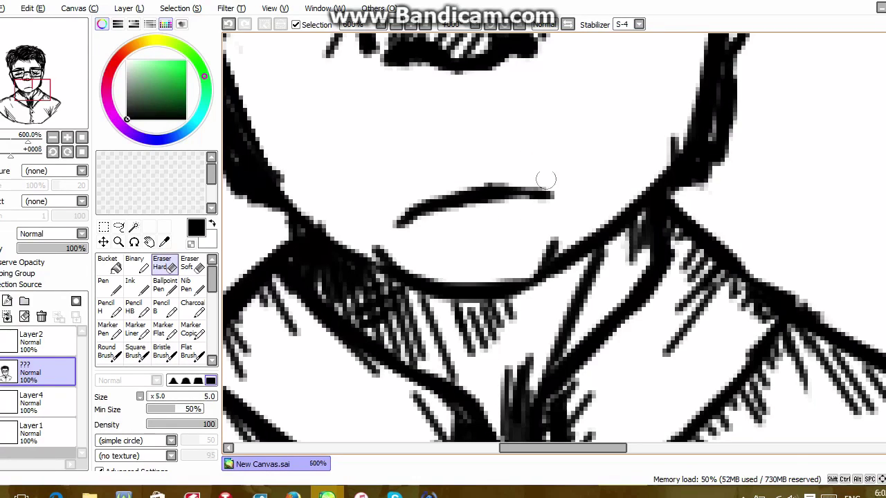
scroll(526, 332, "down", 4)
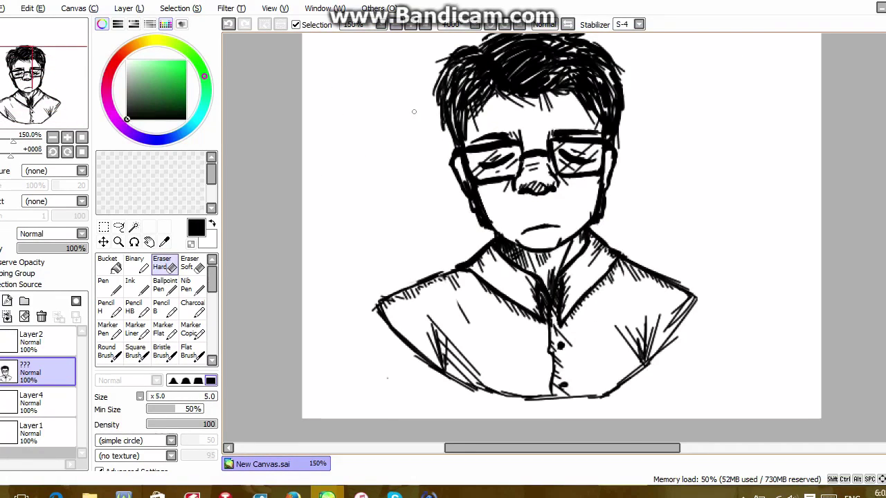
- Ink a fuller upper lip over the mouth line and a short lower lip stroke beneath it
scroll(523, 353, "up", 2)
scroll(469, 272, "up", 2)
left_click(136, 284)
mouse_move(443, 212)
left_mouse_down()
mouse_move(458, 197)
mouse_move(527, 188)
left_mouse_up()
left_click_drag(471, 236, 512, 230)
left_click_drag(526, 187, 549, 198)
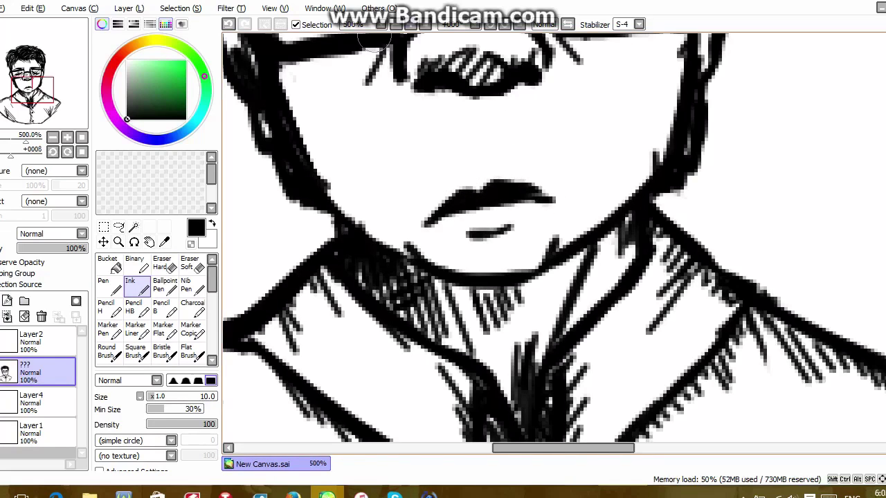
left_click(396, 24)
left_click(396, 24)
scroll(526, 228, "down", 2)
scroll(526, 228, "up", 4)
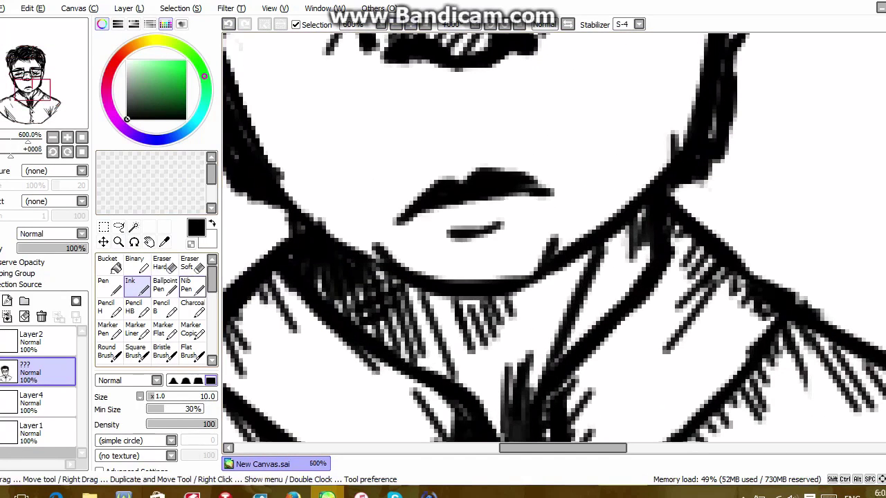
key("e")
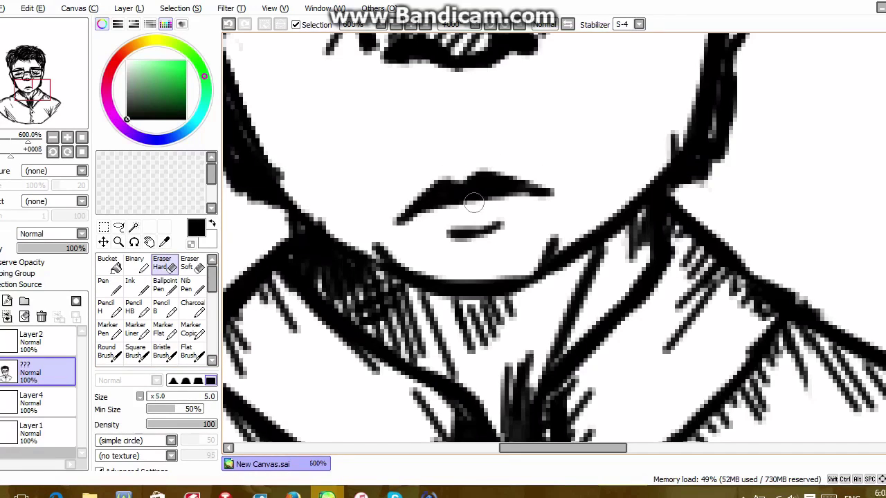
scroll(399, 116, "down", 5)
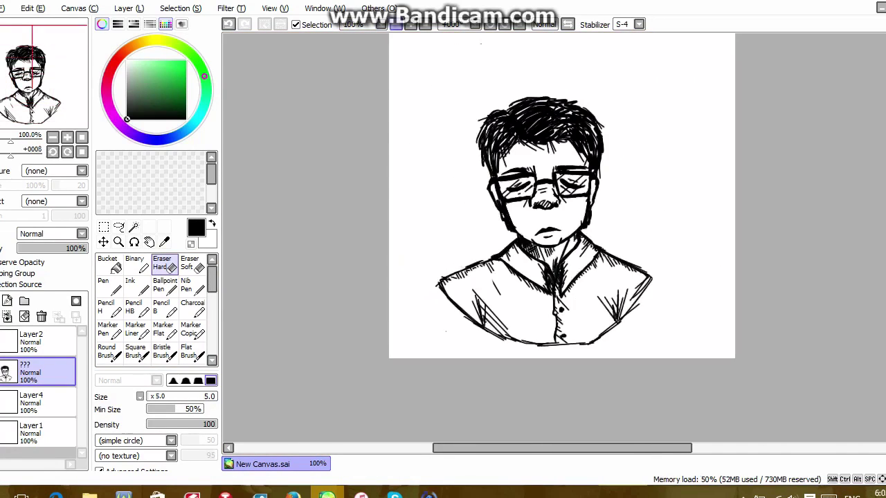
- Erase the filled upper lip and the lower lip stroke, leaving a plain curved mouth line
scroll(554, 238, "up", 5)
left_click_drag(468, 238, 513, 230)
mouse_move(554, 192)
left_mouse_down()
mouse_move(480, 185)
mouse_move(438, 206)
left_mouse_up()
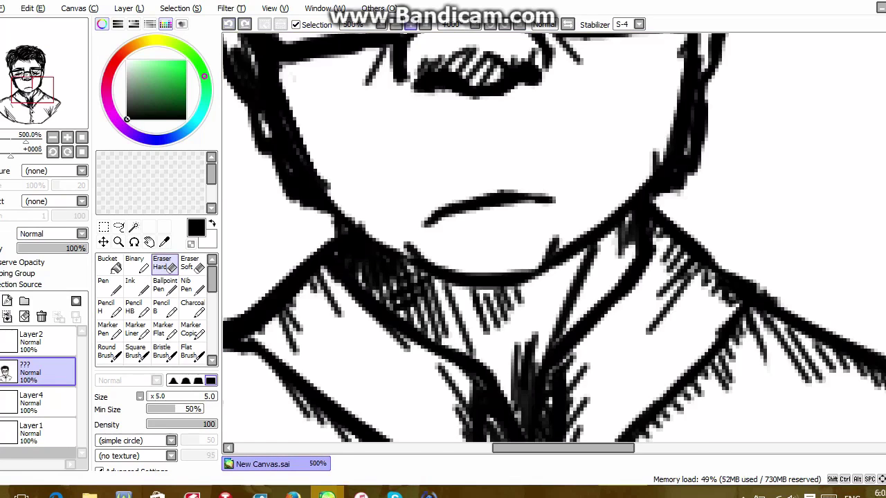
key("ctrl+z")
scroll(553, 238, "down", 3)
scroll(329, 425, "down", 1)
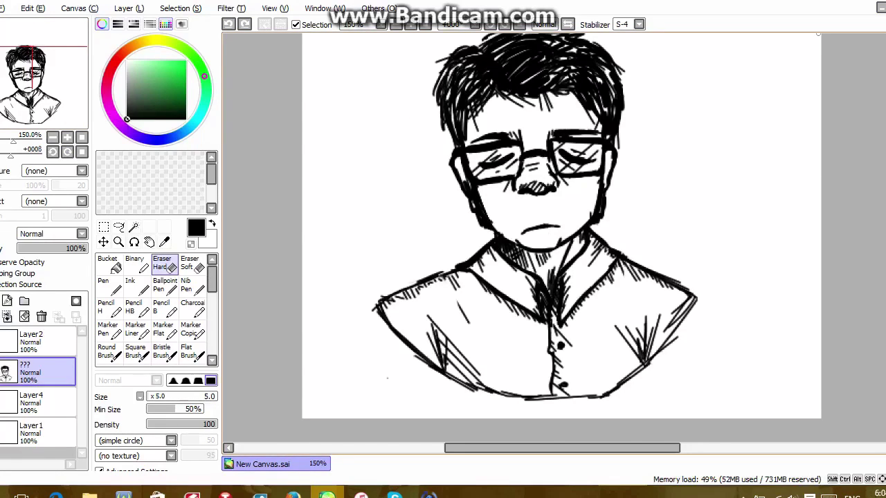
scroll(883, 245, "down", 1)
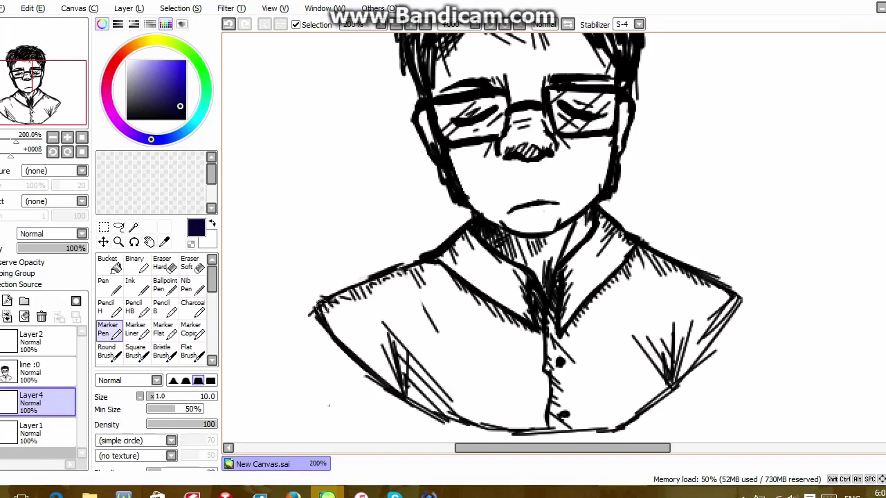
- Paint the shirt dark navy on Layer4 with the Marker Pen, enlarging the brush to size 32
mouse_move(318, 305)
left_mouse_down()
mouse_move(362, 351)
mouse_move(425, 400)
mouse_move(401, 353)
mouse_move(436, 342)
mouse_move(434, 315)
mouse_move(487, 328)
mouse_move(455, 285)
mouse_move(449, 349)
mouse_move(438, 295)
left_mouse_up()
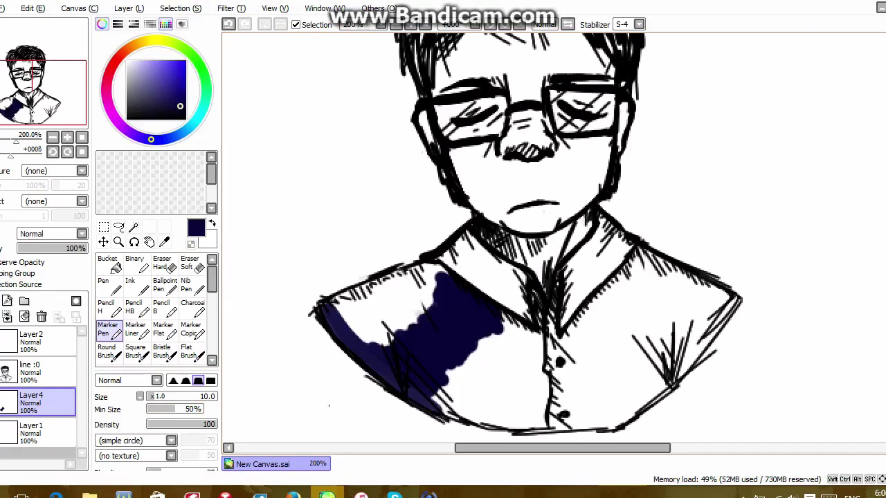
key("bracketright")
key("bracketright")
key("bracketright")
key("bracketright")
key("bracketright")
key("bracketright")
key("bracketright")
key("bracketright")
key("bracketright")
key("bracketright")
key("bracketright")
key("bracketright")
key("bracketright")
key("bracketright")
key("bracketright")
mouse_move(362, 320)
left_mouse_down()
mouse_move(420, 307)
mouse_move(377, 351)
mouse_move(403, 367)
mouse_move(395, 305)
mouse_move(440, 277)
mouse_move(480, 272)
mouse_move(507, 287)
mouse_move(525, 399)
mouse_move(488, 351)
mouse_move(440, 396)
mouse_move(593, 401)
mouse_move(585, 402)
mouse_move(634, 350)
mouse_move(604, 334)
mouse_move(606, 285)
mouse_move(594, 263)
mouse_move(613, 235)
mouse_move(670, 285)
mouse_move(653, 290)
mouse_move(599, 378)
mouse_move(608, 409)
mouse_move(726, 315)
mouse_move(625, 320)
mouse_move(353, 377)
left_mouse_up()
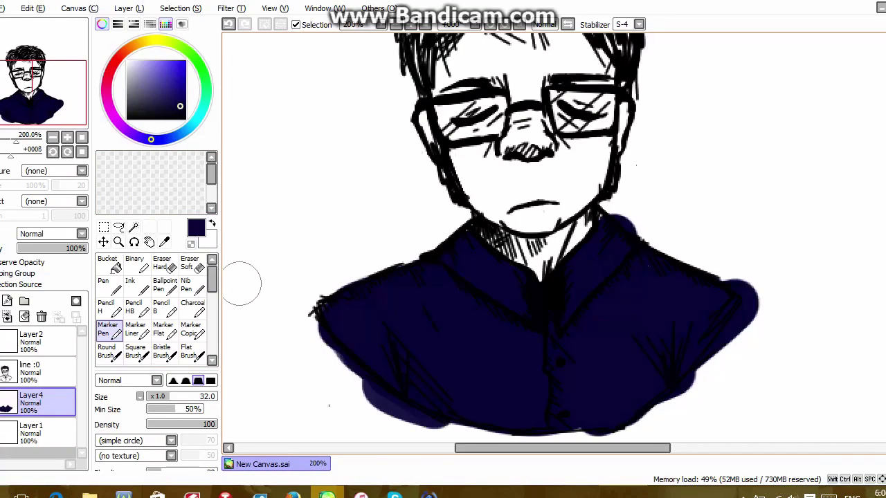
- Erase the navy paint spilling outside the shirt outline with the hard eraser at size 5
left_click(162, 263)
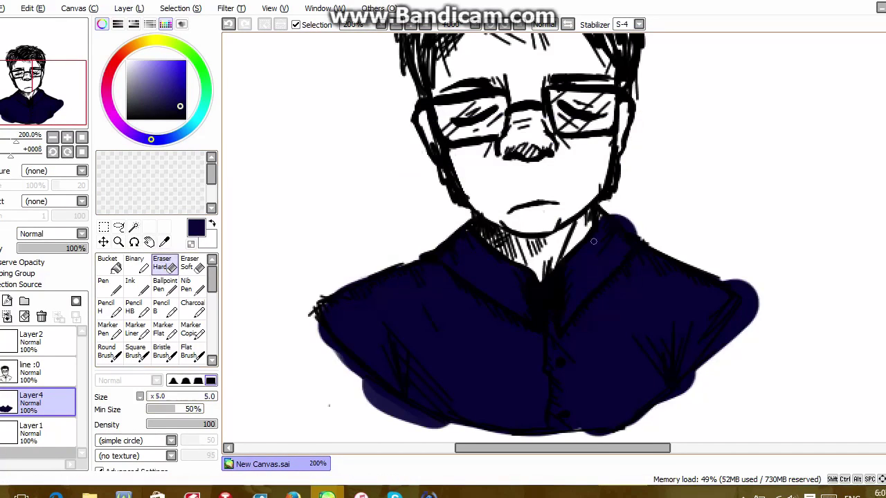
mouse_move(752, 285)
left_mouse_down()
mouse_move(729, 283)
mouse_move(739, 315)
mouse_move(696, 372)
mouse_move(747, 320)
mouse_move(724, 339)
left_mouse_up()
left_click_drag(693, 374, 689, 381)
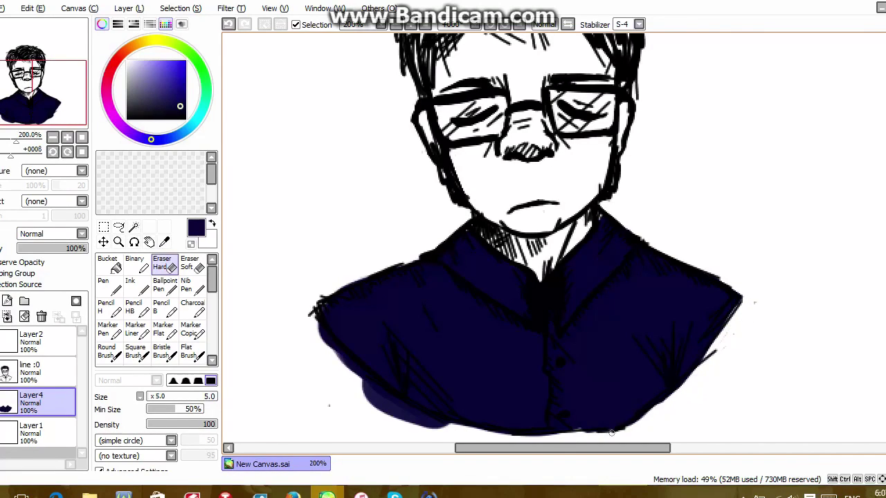
mouse_move(422, 427)
left_mouse_down()
mouse_move(370, 402)
mouse_move(444, 429)
left_mouse_up()
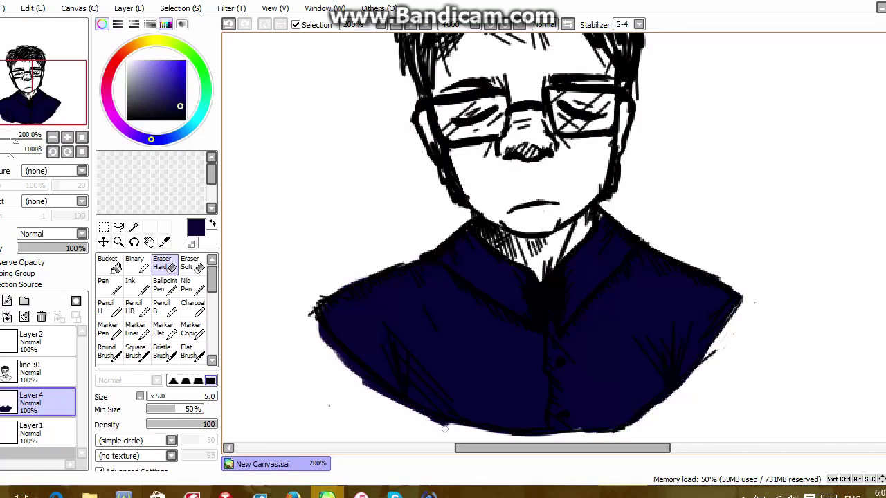
left_click_drag(365, 385, 422, 411)
left_click_drag(327, 348, 358, 369)
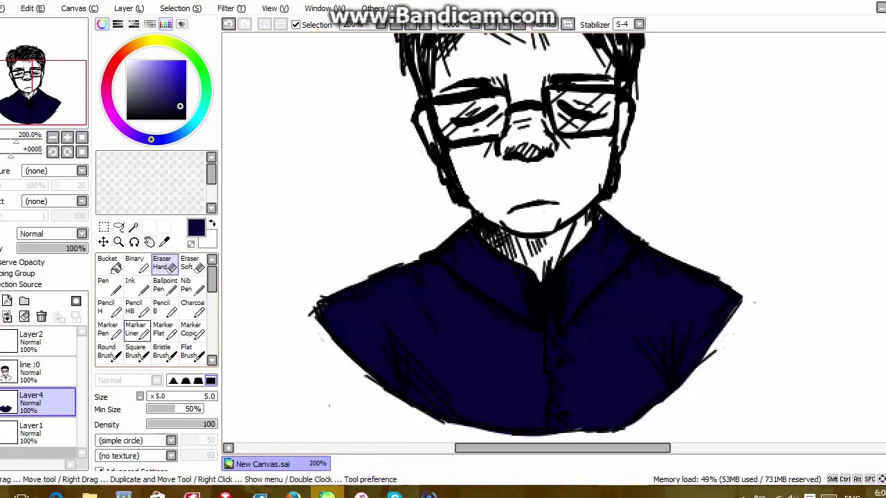
- Shade the shirt's folds, collar and placket in a darker navy with the Marker Pen at size 5
left_click(107, 329)
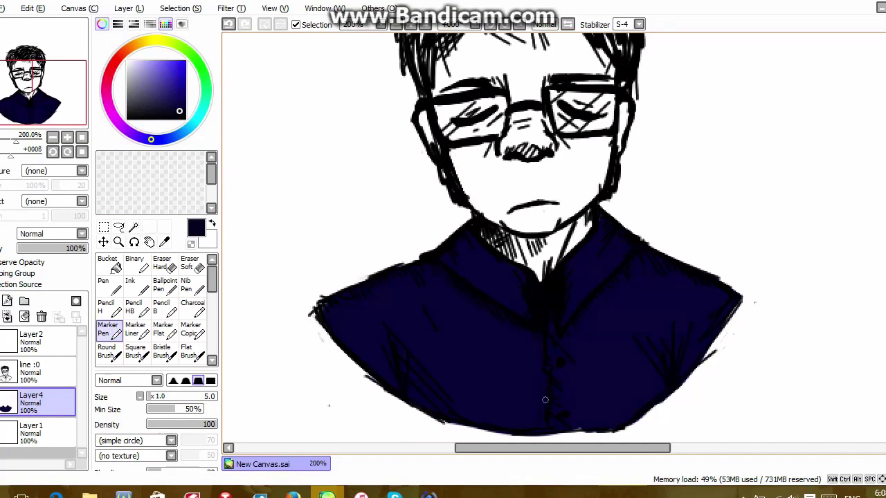
left_click_drag(680, 365, 666, 373)
scroll(729, 176, "up", 2)
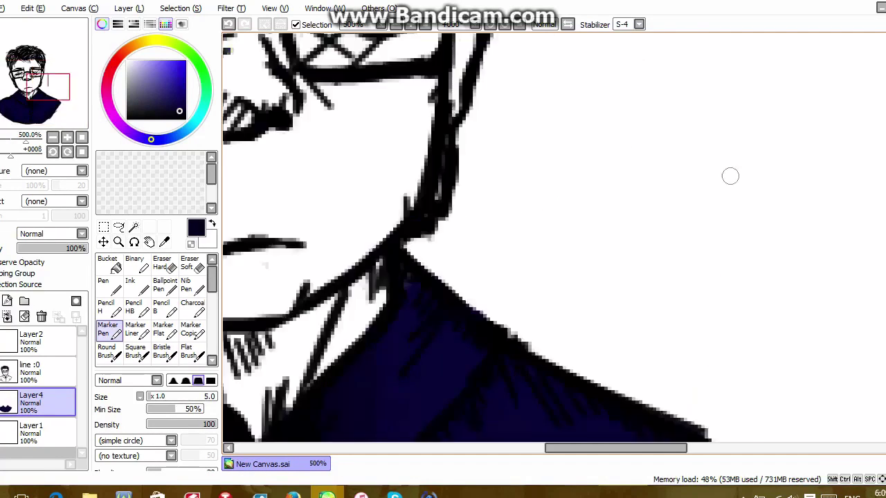
scroll(729, 175, "down", 1)
left_click_drag(412, 303, 710, 137)
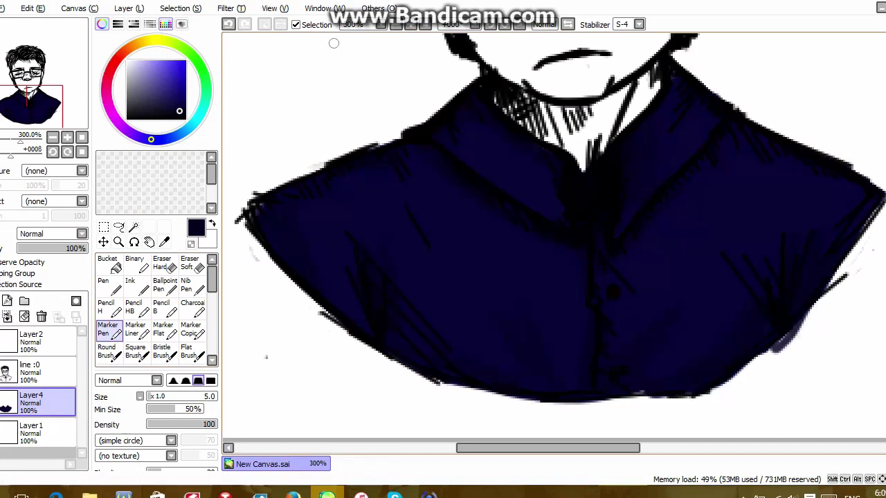
- Paint a pink rose on the left chest of the shirt and shade its petals with darker red
scroll(391, 43, "up", 2)
left_click(110, 71)
left_click(177, 85)
left_click(164, 66)
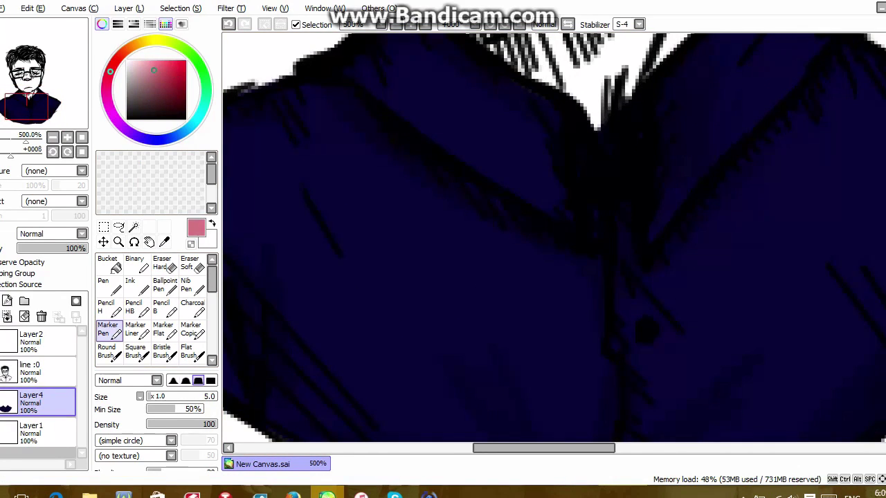
mouse_move(381, 292)
left_mouse_down()
mouse_move(436, 267)
mouse_move(409, 310)
mouse_move(422, 297)
mouse_move(438, 298)
mouse_move(395, 274)
mouse_move(395, 299)
mouse_move(419, 310)
mouse_move(401, 303)
mouse_move(430, 303)
mouse_move(416, 281)
mouse_move(412, 291)
mouse_move(434, 282)
mouse_move(439, 297)
mouse_move(431, 274)
left_mouse_up()
left_click(164, 75)
left_click(166, 87)
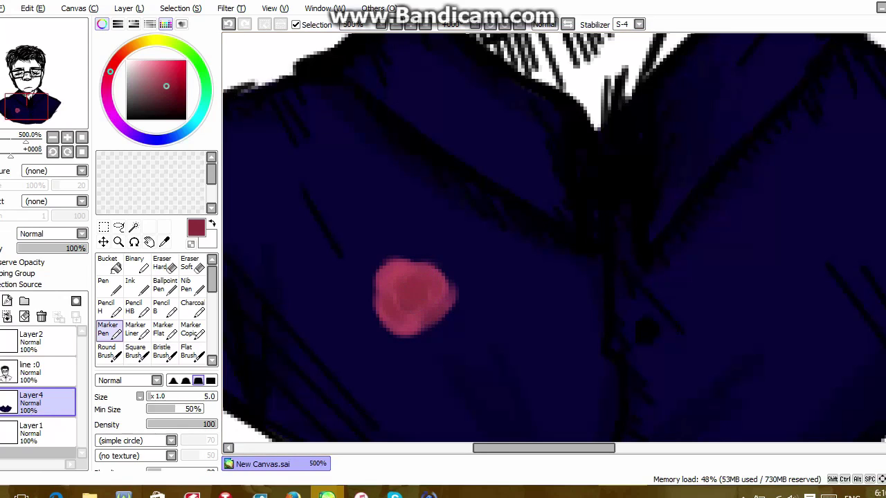
- Paint dark green leaves above and to the right of the rose, undoing a stray stroke
left_click(204, 80)
left_click(169, 101)
mouse_move(434, 261)
left_mouse_down()
mouse_move(479, 253)
mouse_move(463, 269)
left_mouse_up()
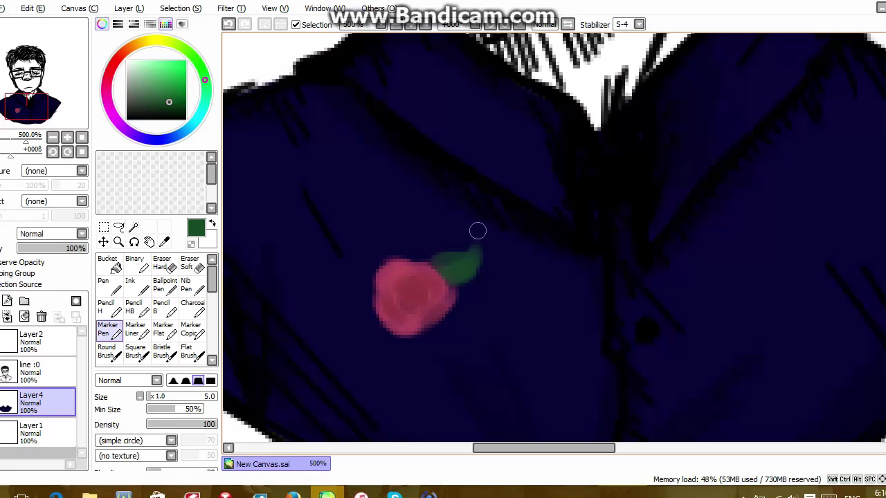
key("ctrl+z")
mouse_move(400, 263)
left_mouse_down()
mouse_move(416, 191)
mouse_move(445, 216)
mouse_move(436, 213)
mouse_move(436, 243)
mouse_move(402, 240)
mouse_move(414, 243)
mouse_move(425, 204)
left_mouse_up()
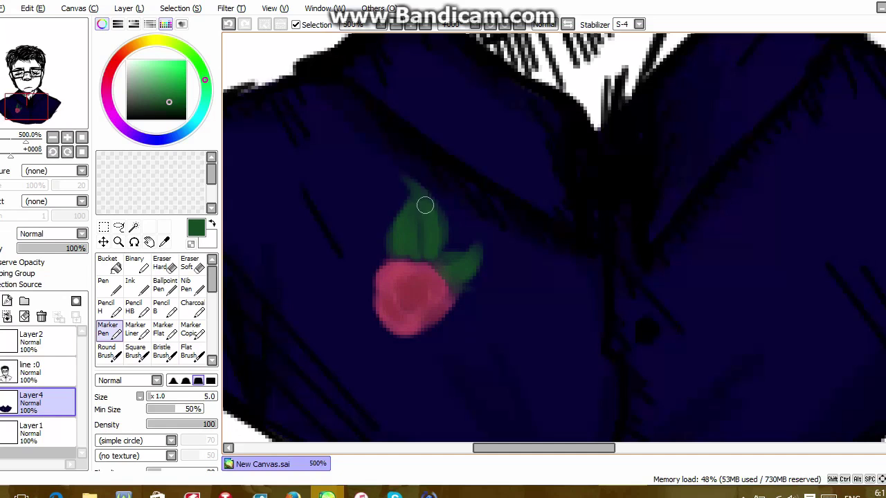
- Dot small white specks on the shirt around the rose leaves and the left collar
left_click_drag(550, 449, 580, 449)
left_click_drag(885, 322, 885, 354)
left_click_drag(580, 449, 552, 449)
left_click_drag(885, 353, 885, 300)
left_click_drag(144, 80, 124, 58)
left_click(433, 278)
left_click(344, 324)
left_click(350, 391)
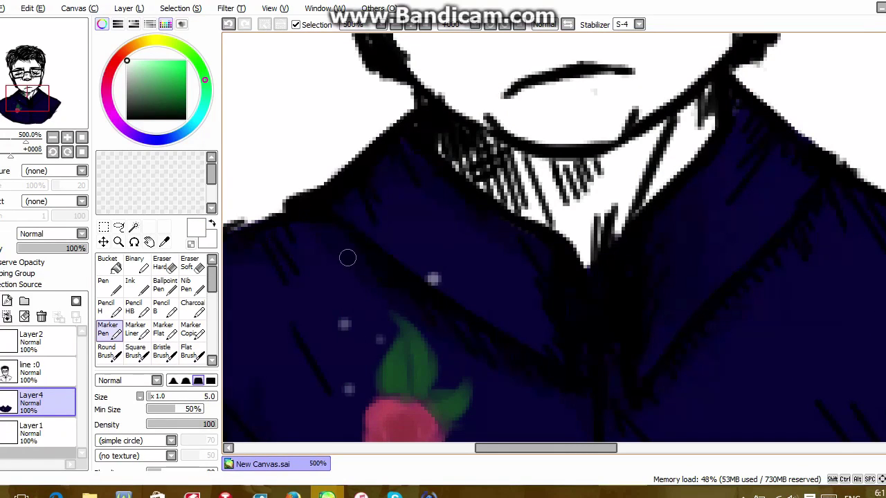
- Dot more small white specks over the left collar and the shirt's left shoulder above the rose
left_click(305, 300)
left_click(384, 226)
left_click(429, 228)
left_click(349, 274)
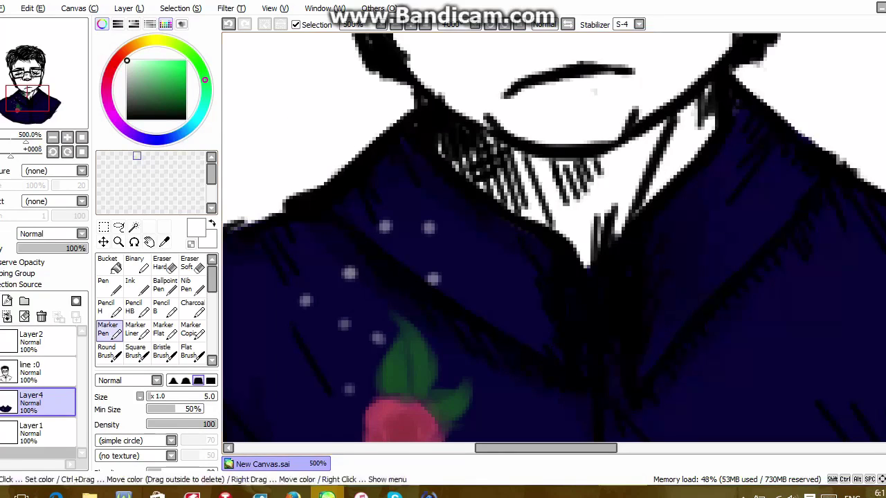
- Paint dusty pink roses on both collar flaps, the right chest and the right shoulder
left_click(108, 74)
left_click_drag(177, 80, 154, 72)
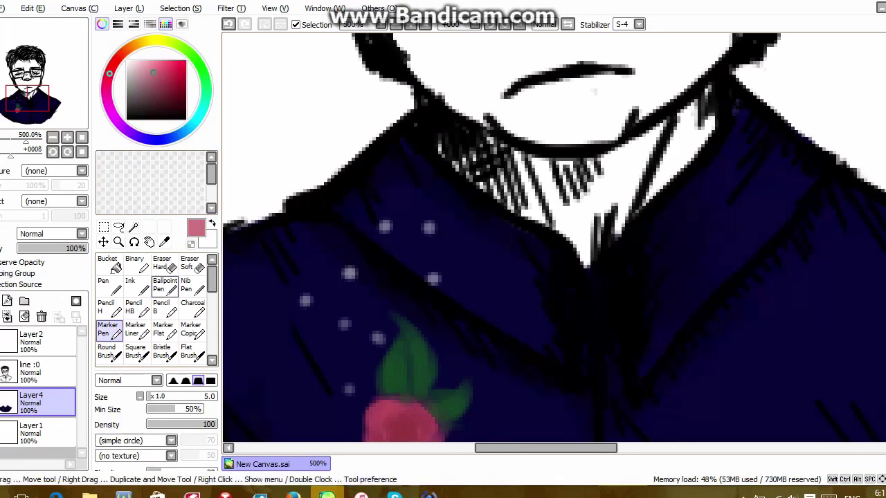
mouse_move(477, 214)
left_mouse_down()
mouse_move(490, 220)
mouse_move(505, 203)
mouse_move(457, 198)
mouse_move(485, 233)
left_mouse_up()
left_click_drag(733, 265, 722, 279)
mouse_move(754, 227)
left_mouse_down()
mouse_move(728, 260)
mouse_move(772, 228)
left_mouse_up()
mouse_move(784, 329)
left_mouse_down()
mouse_move(797, 346)
mouse_move(811, 316)
mouse_move(800, 377)
left_mouse_up()
scroll(800, 377, "right", 4)
mouse_move(757, 300)
left_mouse_down()
mouse_move(745, 281)
mouse_move(763, 306)
mouse_move(753, 286)
left_mouse_up()
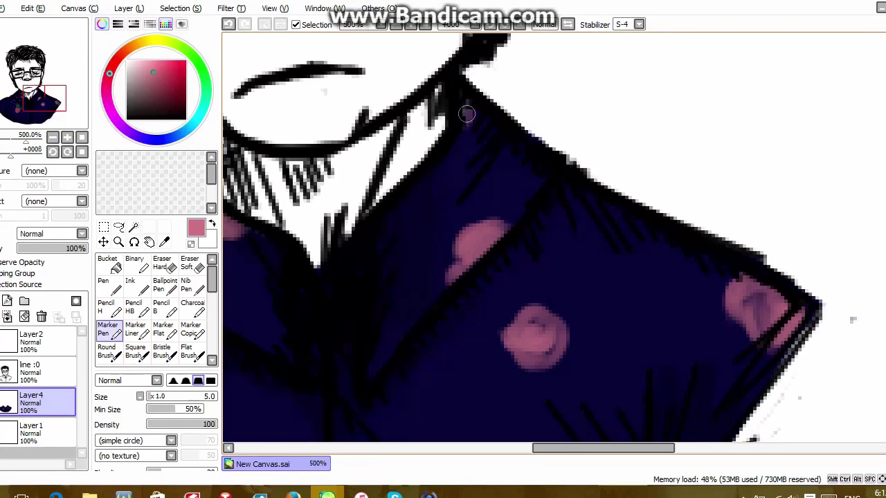
- Paint more dusty pink roses along the lower shirt, beside the placket and on the left shoulder
scroll(579, 251, "left", 3)
scroll(735, 312, "down", 3)
mouse_move(735, 312)
left_mouse_down()
mouse_move(782, 294)
mouse_move(723, 360)
mouse_move(775, 325)
mouse_move(723, 304)
mouse_move(754, 314)
left_mouse_up()
scroll(754, 315, "left", 3)
scroll(712, 352, "left", 2)
mouse_move(436, 125)
left_mouse_down()
mouse_move(398, 156)
mouse_move(443, 114)
mouse_move(452, 151)
mouse_move(425, 132)
mouse_move(463, 135)
left_mouse_up()
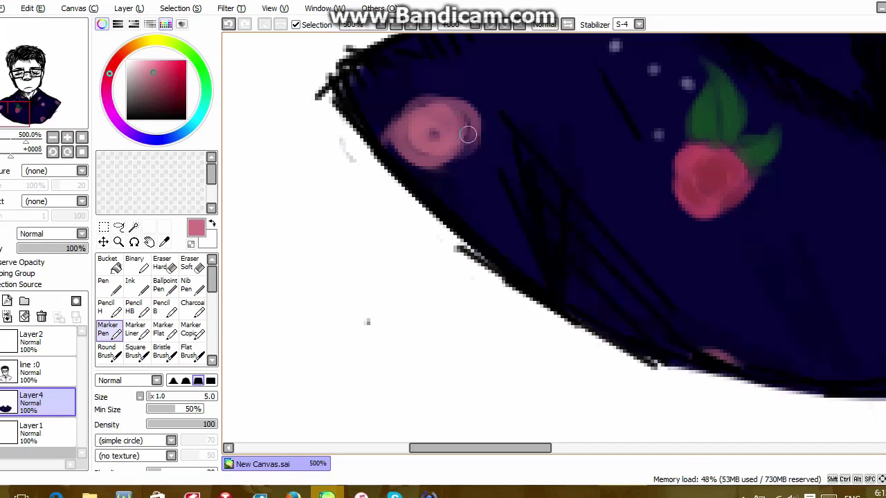
mouse_move(622, 272)
left_mouse_down()
mouse_move(626, 264)
mouse_move(615, 290)
mouse_move(606, 249)
mouse_move(637, 292)
left_mouse_up()
mouse_move(823, 273)
left_mouse_down()
mouse_move(494, 305)
mouse_move(550, 306)
mouse_move(566, 284)
mouse_move(580, 308)
left_mouse_up()
left_click_drag(676, 230, 696, 222)
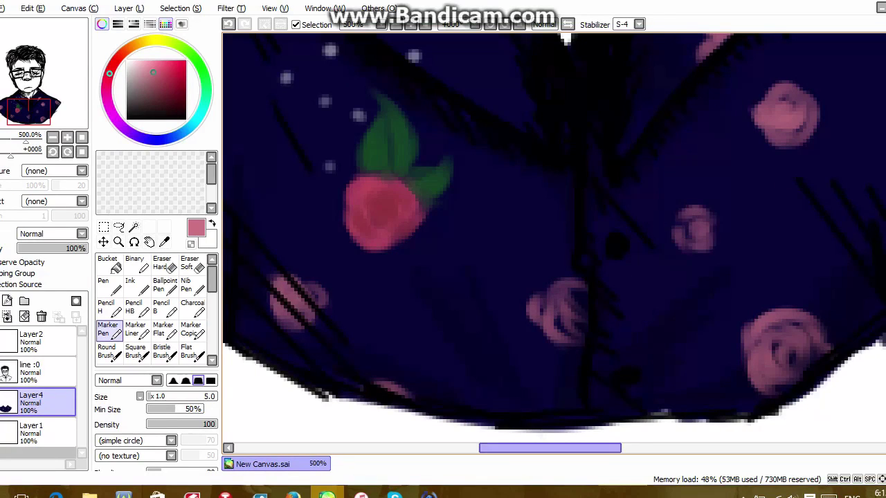
scroll(711, 224, "left", 3)
left_click_drag(716, 170, 726, 153)
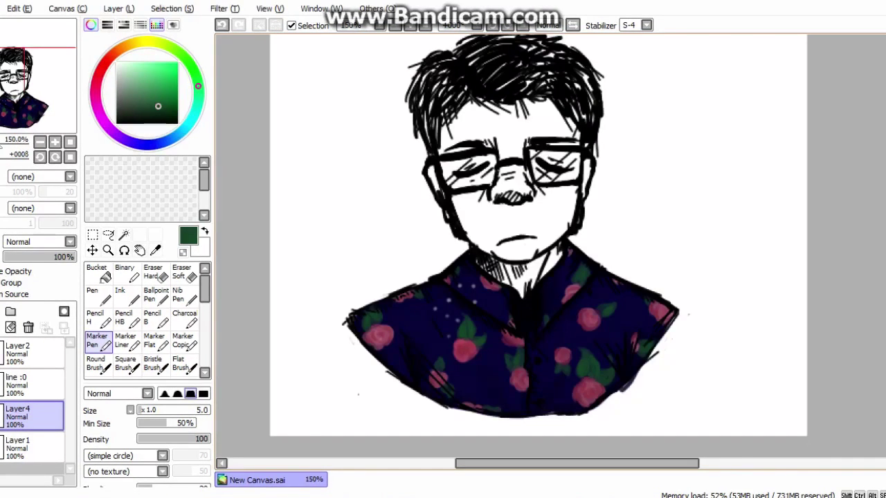
- Switch the colour to white and dot small specks around the roses on both collar flaps
left_click_drag(158, 107, 116, 62)
scroll(415, 83, "up", 3)
left_click(359, 387)
left_click(388, 437)
left_click(409, 372)
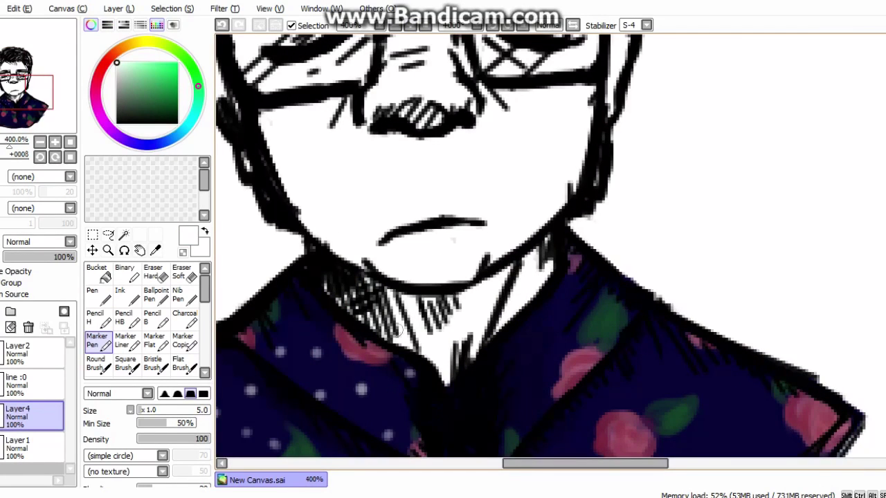
left_click(513, 340)
left_click(520, 381)
left_click(560, 293)
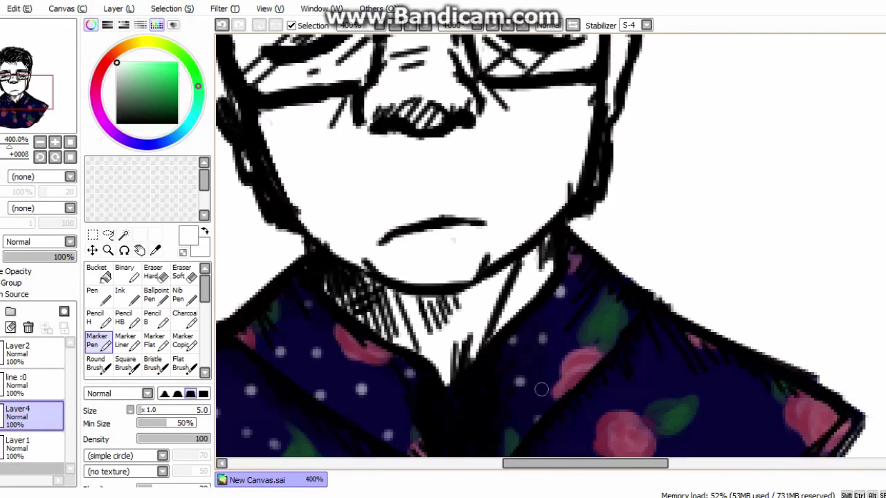
- Dot white specks across the right chest between the roses and out to the right shoulder
scroll(802, 243, "down", 5)
left_click(724, 185)
left_click(787, 215)
left_click(622, 130)
left_click(666, 206)
left_click(561, 192)
left_click(523, 223)
left_click(556, 238)
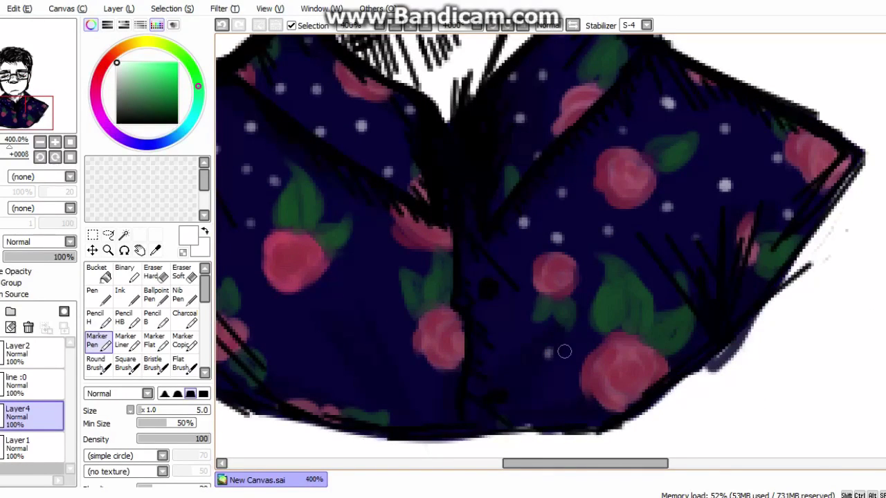
- Dot white specks around the lower roses on both sides of the placket
left_click(652, 284)
left_click(550, 400)
left_click(501, 334)
left_click(413, 389)
left_click(390, 327)
- Dot white specks over the left shoulder and sleeve around the roses
scroll(388, 243, "left", 3)
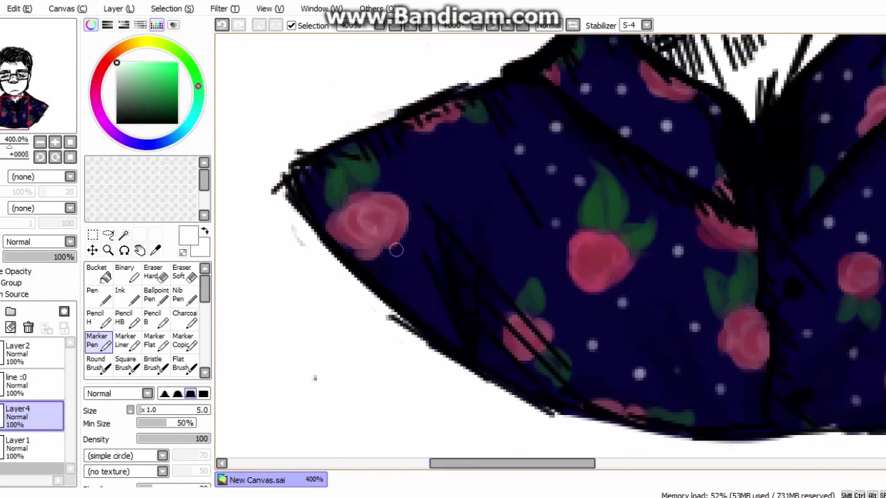
left_click(439, 328)
left_click(450, 150)
left_click(529, 98)
left_click(393, 144)
left_click(451, 178)
- Add thin white highlight strokes to the left collar, the rose beside the placket and the left chest rose
left_click_drag(467, 225, 469, 250)
left_click_drag(561, 66, 601, 103)
left_click_drag(578, 56, 642, 107)
left_click_drag(735, 333, 738, 321)
left_click_drag(601, 244, 615, 258)
left_click_drag(586, 256, 590, 269)
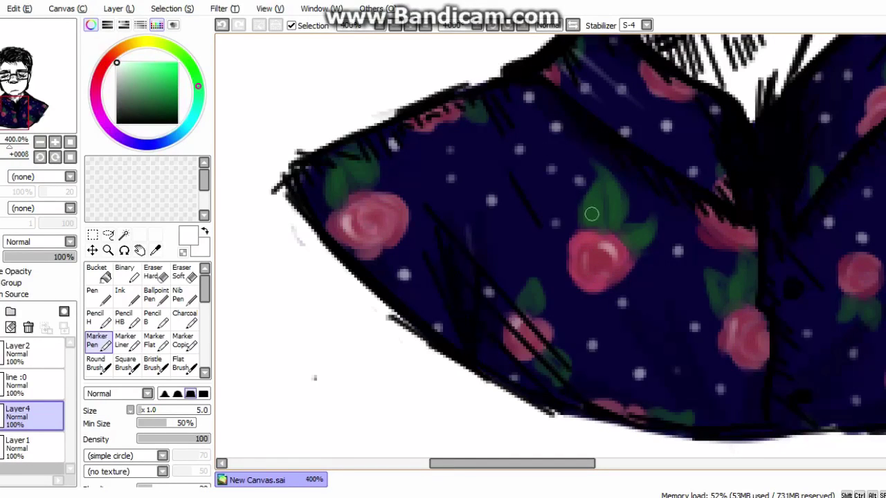
- Brush white highlights onto the green leaves on the right chest, right sleeve and right collar
left_click_drag(547, 463, 615, 464)
left_click_drag(629, 293, 624, 326)
left_click_drag(691, 344, 686, 351)
left_click_drag(793, 263, 782, 272)
left_click_drag(678, 166, 701, 153)
left_click_drag(618, 47, 607, 68)
scroll(568, 245, "down", 2)
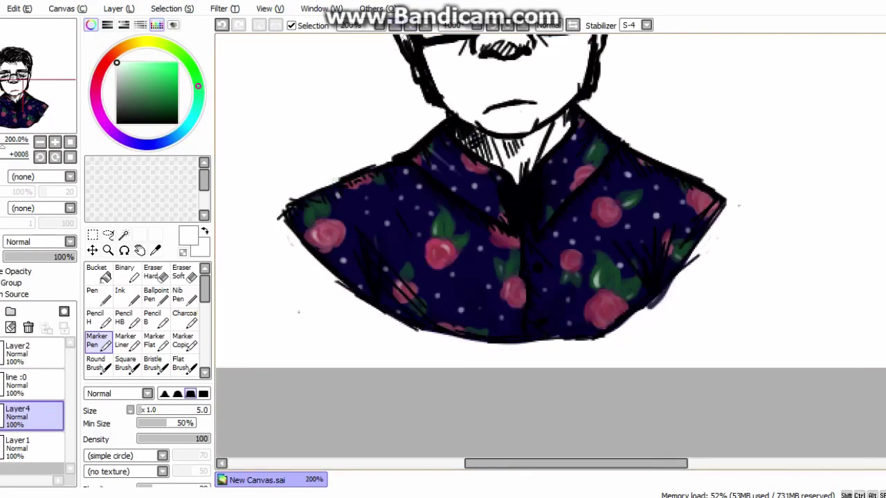
- On the line layer, paint reflection streaks across both glasses lenses and soft strokes along the cheek and mouth
scroll(551, 247, "up", 3)
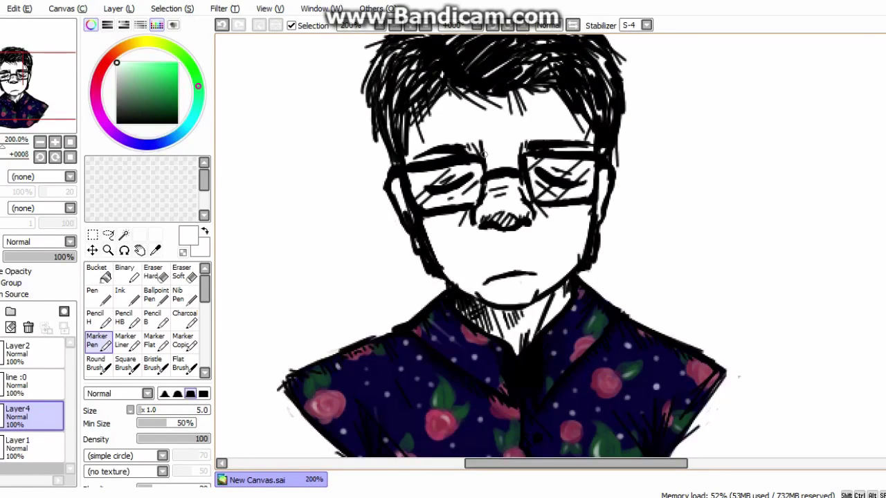
left_click(31, 385)
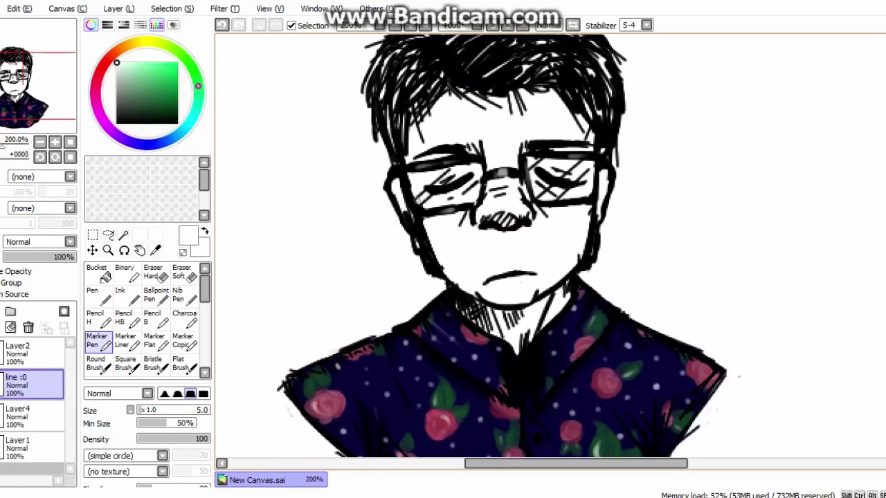
left_click_drag(416, 201, 462, 165)
left_click_drag(539, 200, 592, 169)
left_click_drag(427, 234, 440, 269)
left_click_drag(484, 286, 530, 276)
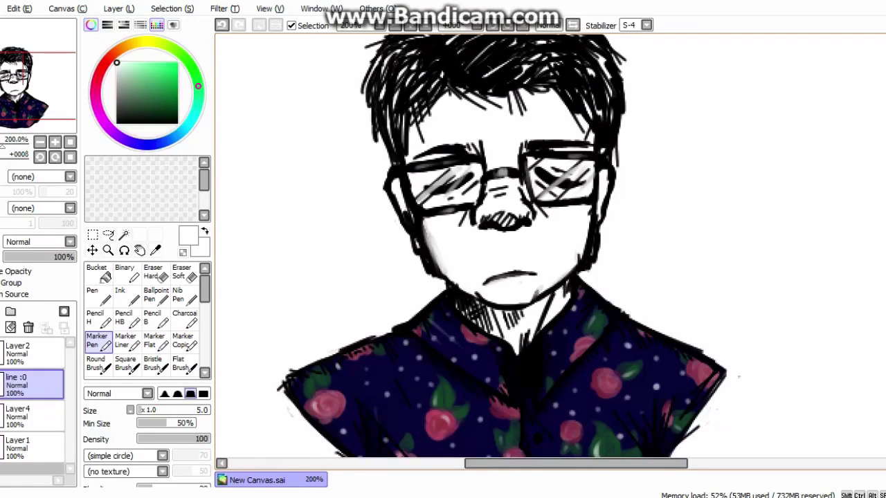